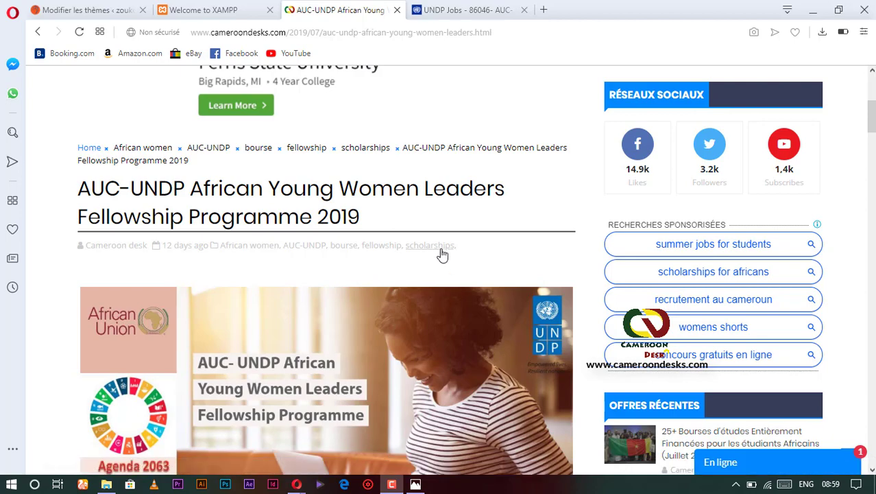
Switch to the UNDP Jobs tab with the AUC-UNDP fellowship posting and scroll to its Background.
scroll(426, 240, "down", 4)
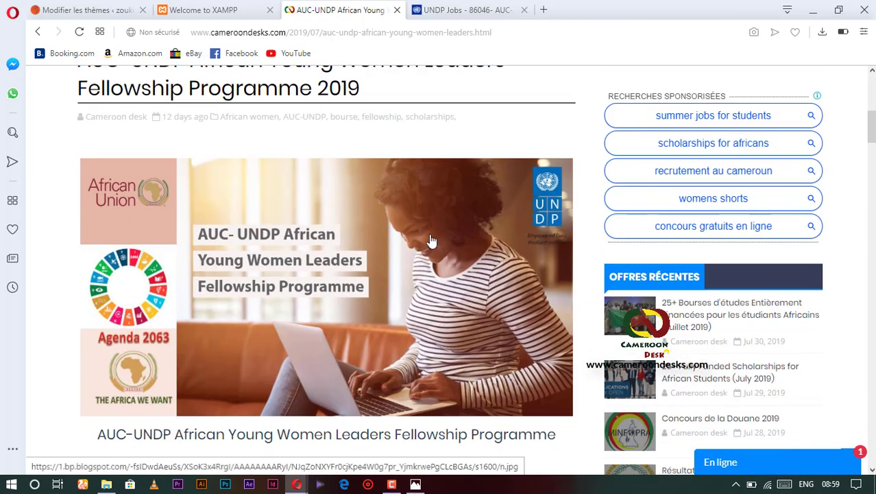
scroll(272, 198, "down", 3)
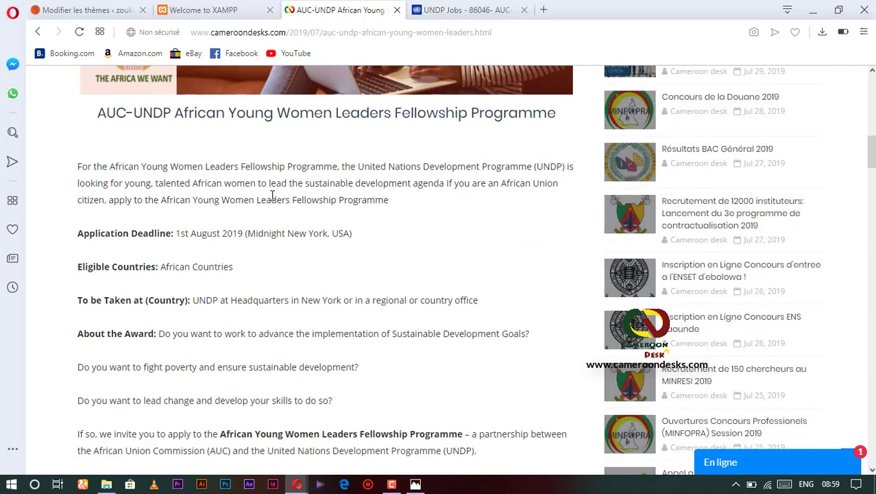
scroll(272, 196, "down", 2)
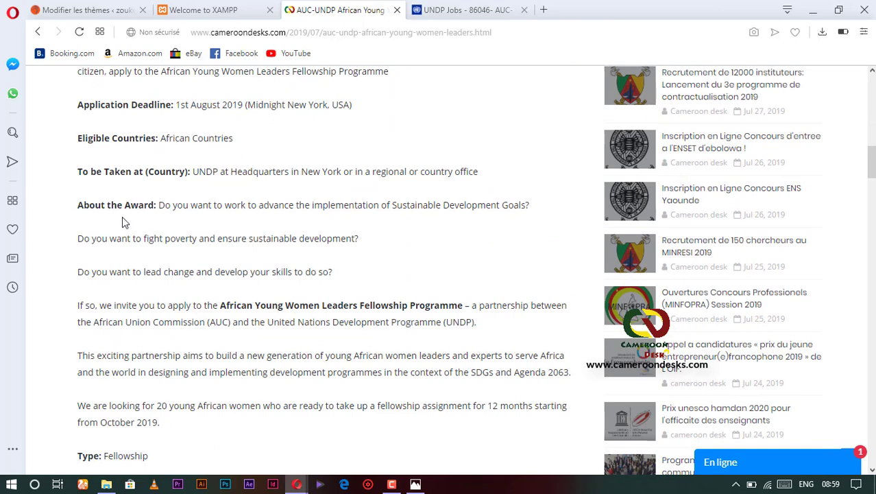
scroll(122, 217, "down", 2)
scroll(172, 280, "down", 2)
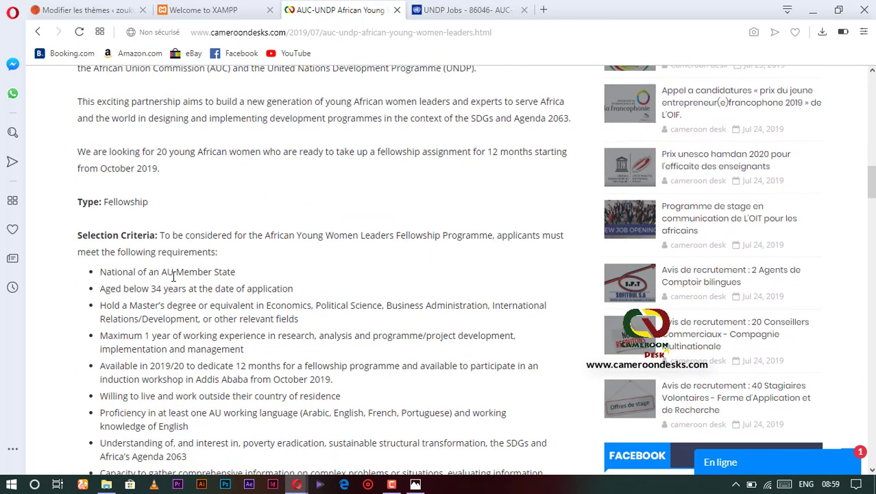
scroll(175, 244, "down", 5)
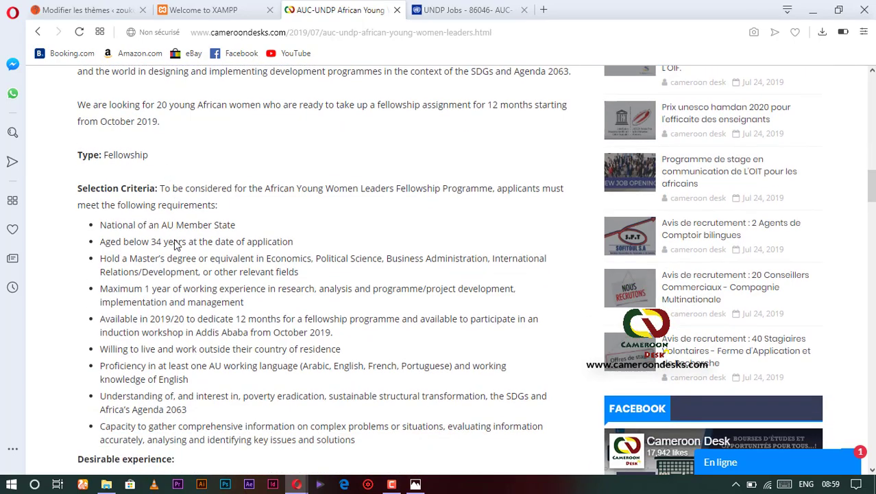
scroll(176, 241, "down", 2)
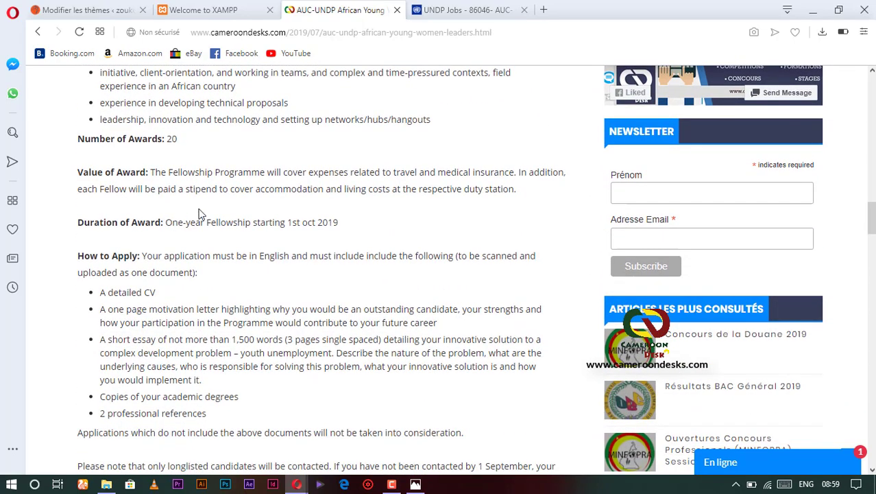
scroll(201, 218, "down", 2)
scroll(208, 294, "down", 3)
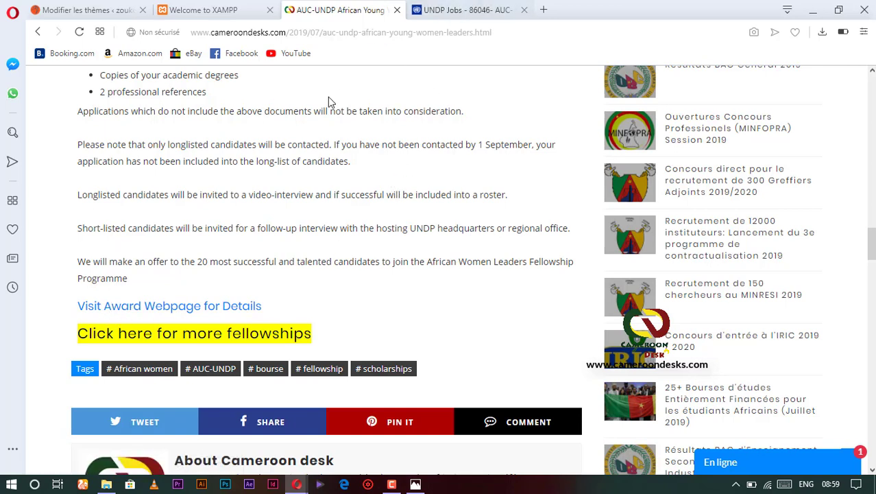
left_click(459, 12)
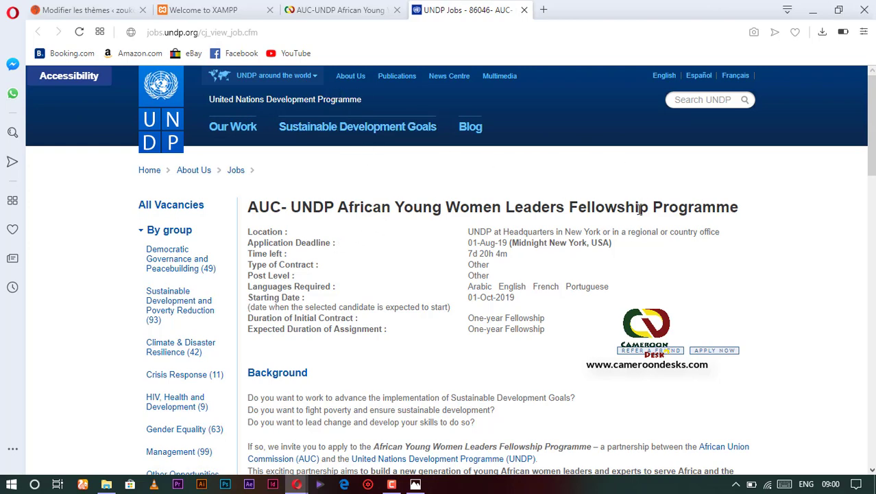
scroll(315, 260, "down", 1)
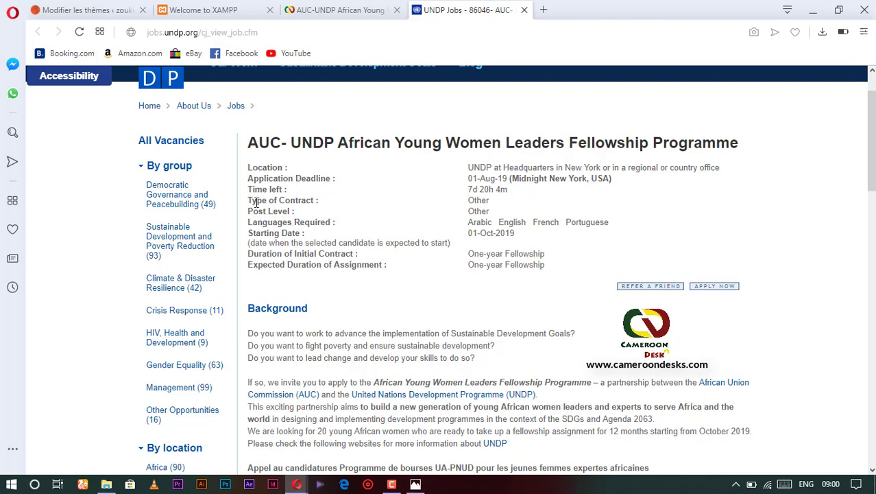
scroll(362, 308, "down", 2)
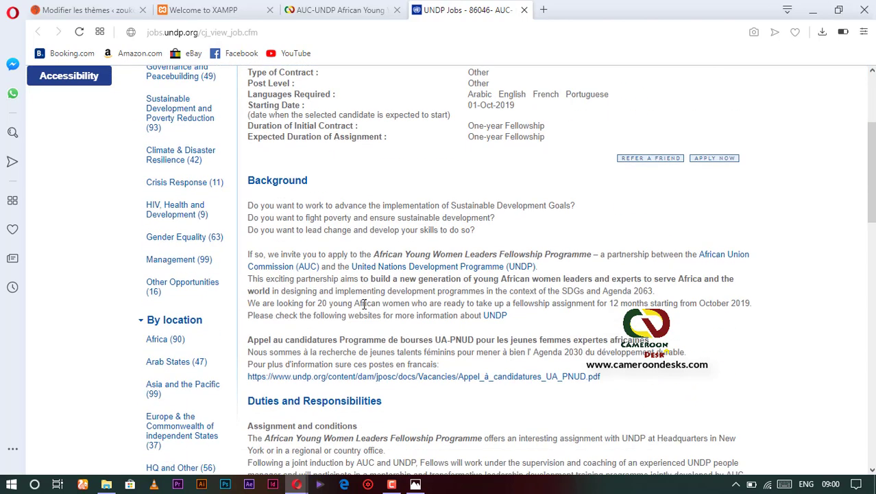
Start the fellowship application with Apply Now and scroll to the empty Personal Information section.
left_click(725, 161)
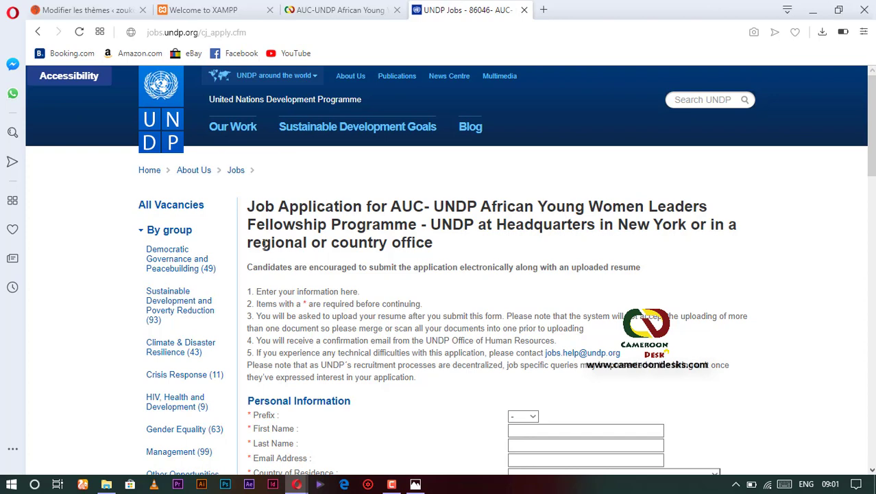
scroll(328, 303, "down", 1)
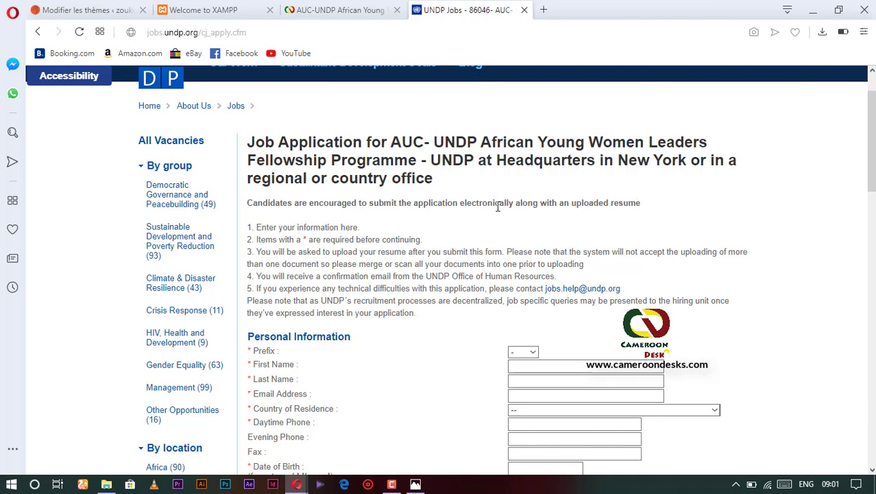
scroll(360, 243, "down", 1)
scroll(281, 199, "down", 2)
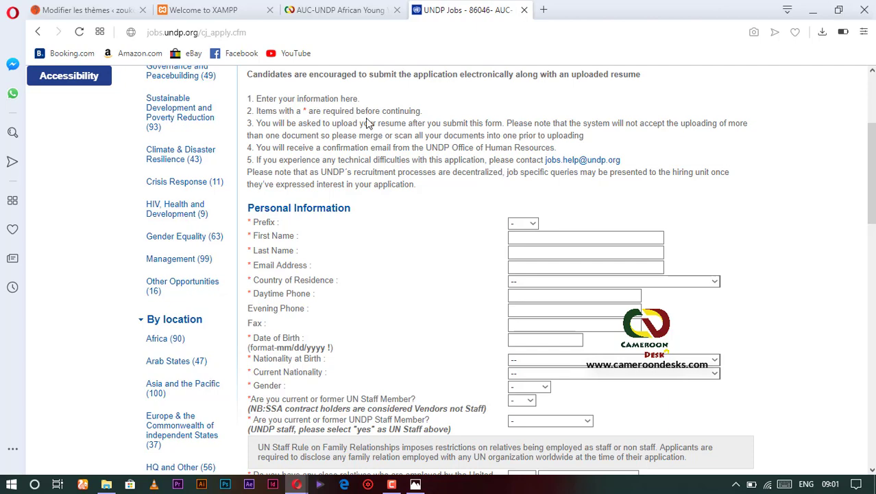
scroll(348, 185, "down", 2)
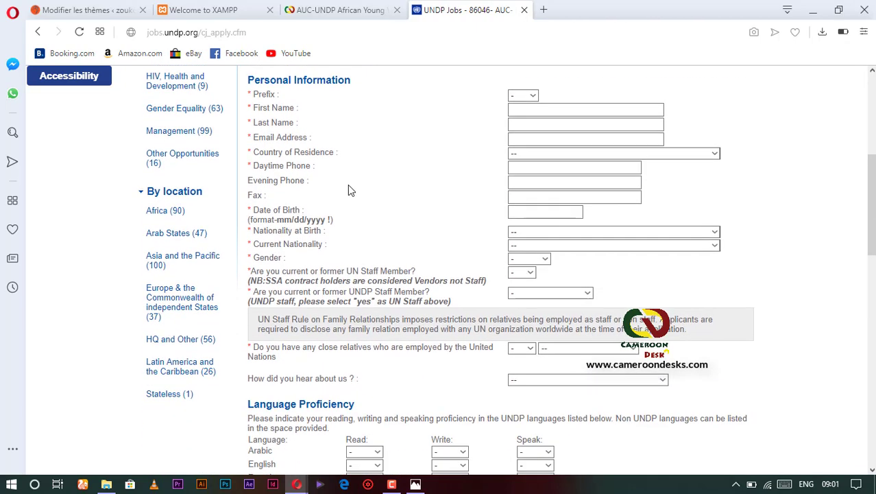
scroll(349, 185, "up", 2)
scroll(367, 182, "down", 1)
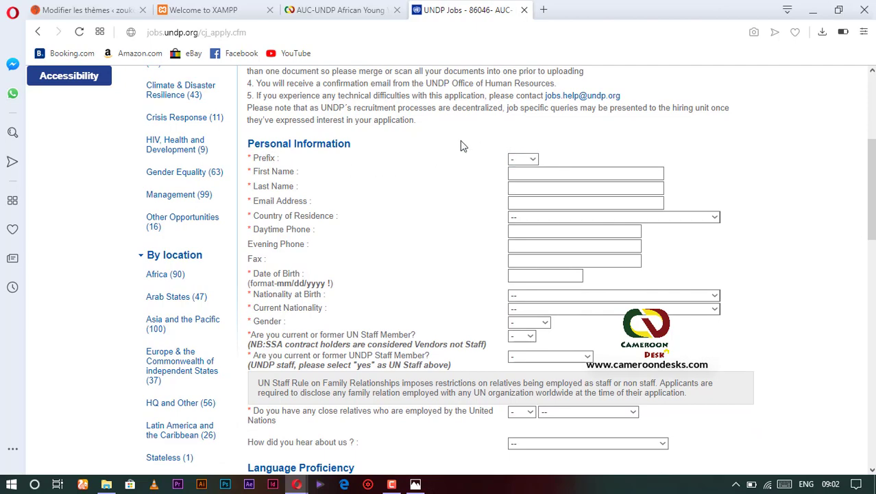
scroll(386, 119, "up", 3)
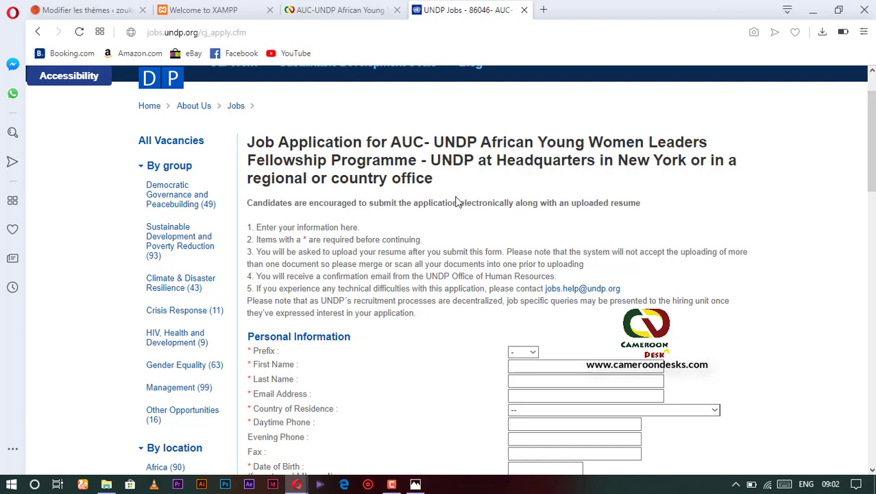
scroll(397, 236, "down", 1)
scroll(336, 179, "down", 2)
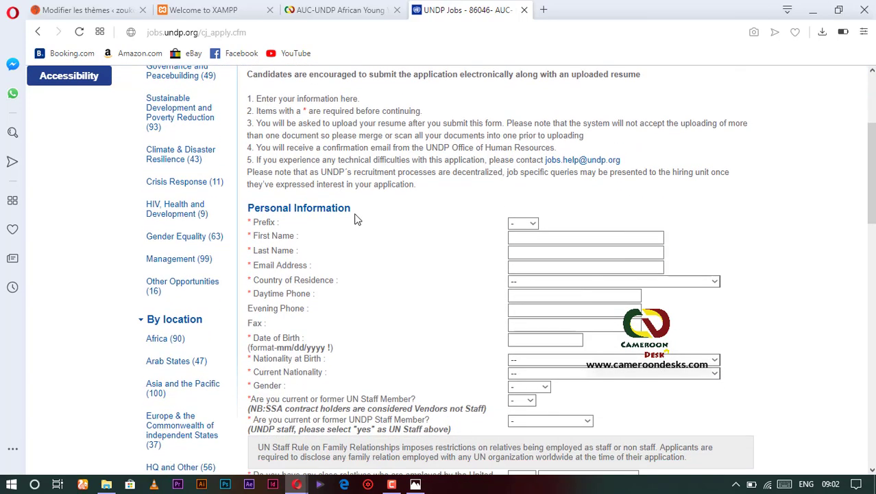
scroll(358, 219, "down", 1)
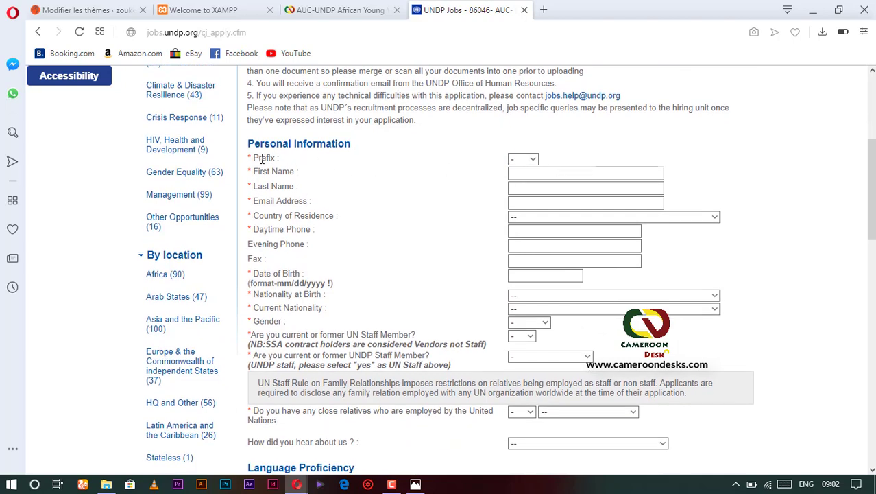
Set the prefix to Mrs. and fill first name, last name and e-mail from saved suggestions.
left_click(533, 161)
left_click(533, 159)
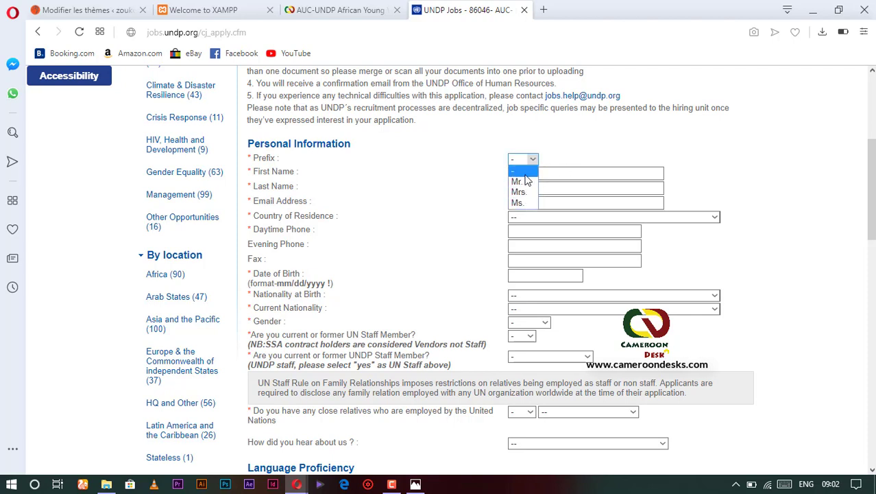
left_click(521, 193)
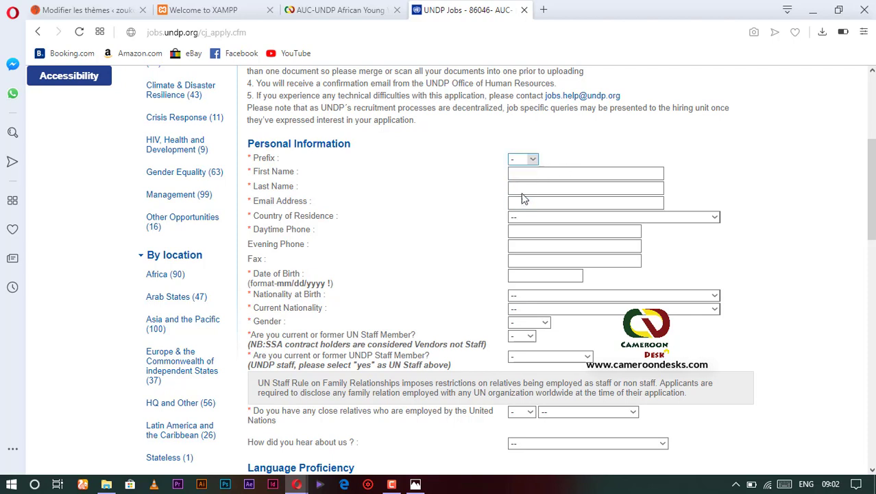
scroll(392, 176, "down", 1)
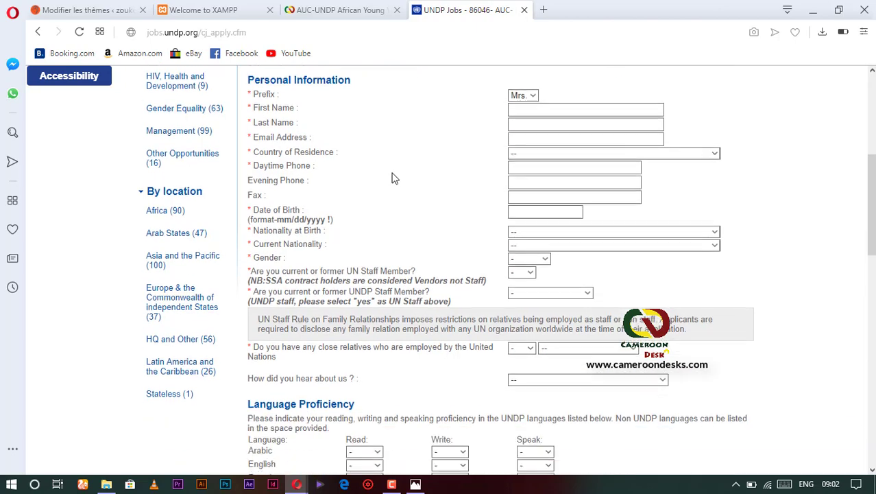
left_click(529, 108)
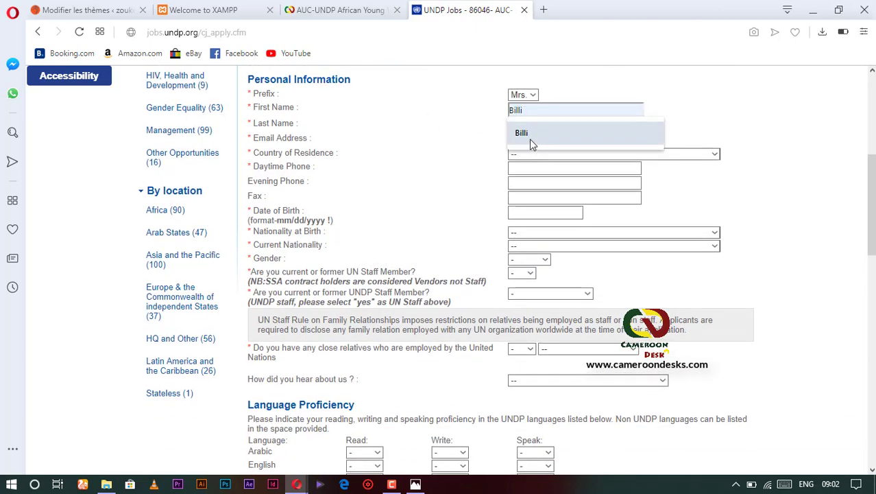
left_click(530, 136)
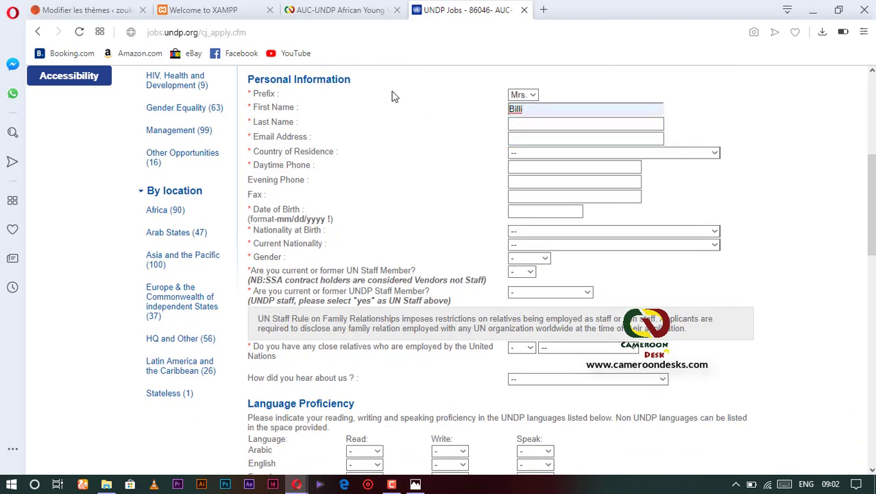
left_click(534, 124)
left_click(527, 148)
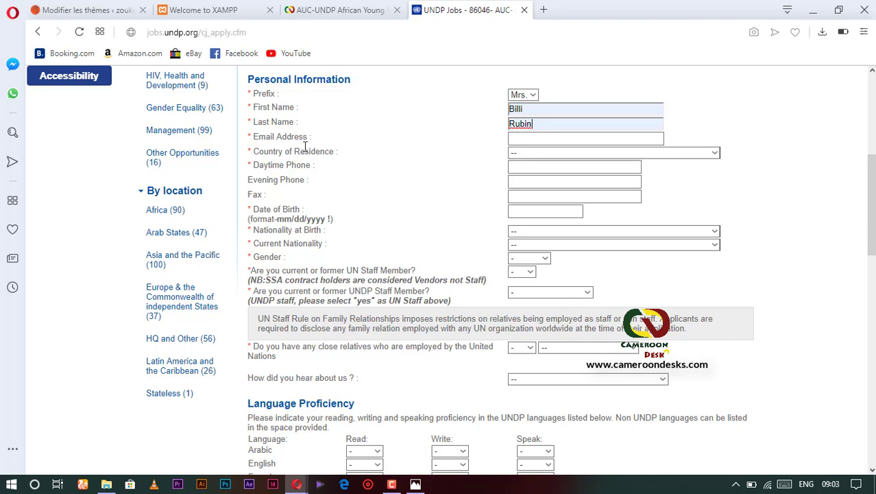
left_click(531, 138)
left_click(529, 143)
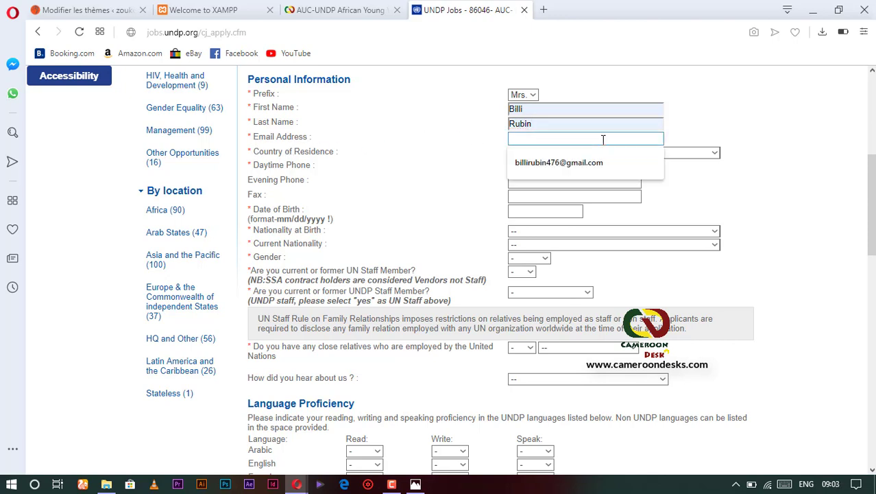
left_click(539, 166)
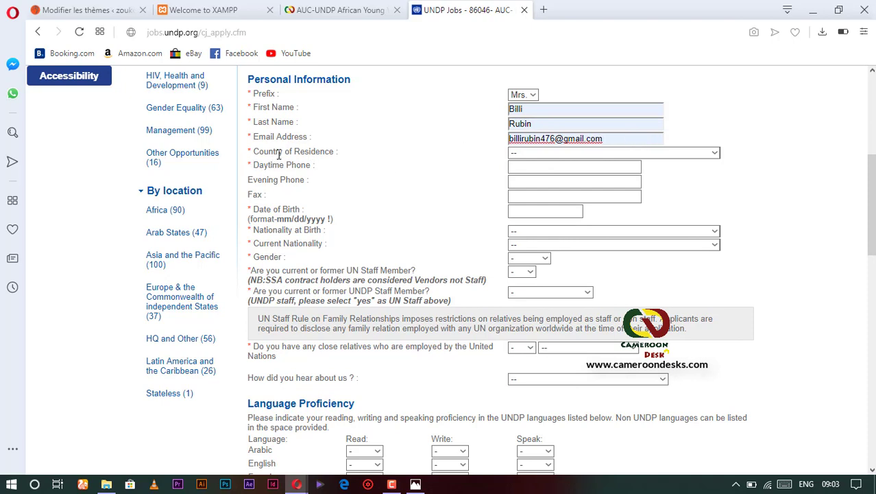
Set residence to CAMEROON, enter the daytime phone number, and fill the date of birth from autofill.
left_click(516, 157)
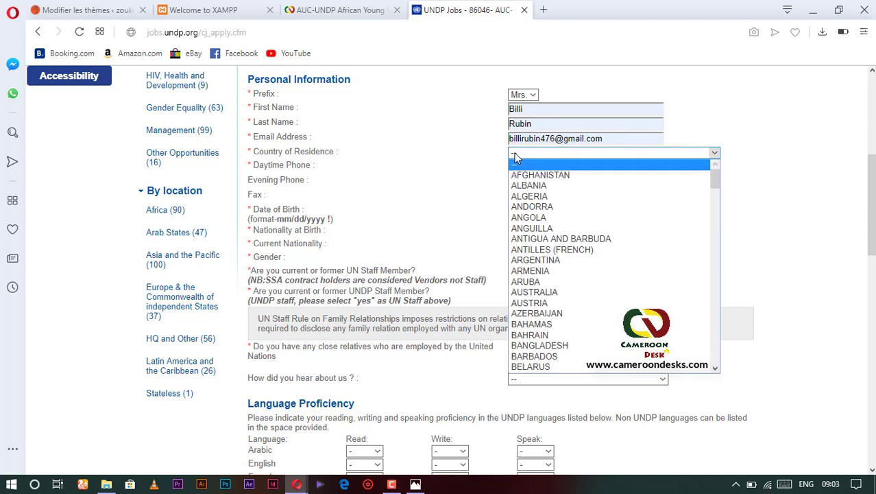
scroll(557, 240, "down", 8)
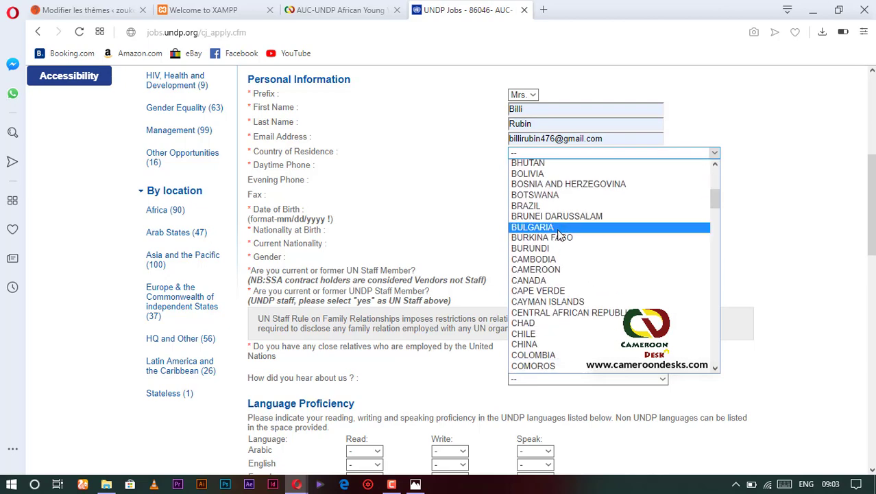
left_click(546, 272)
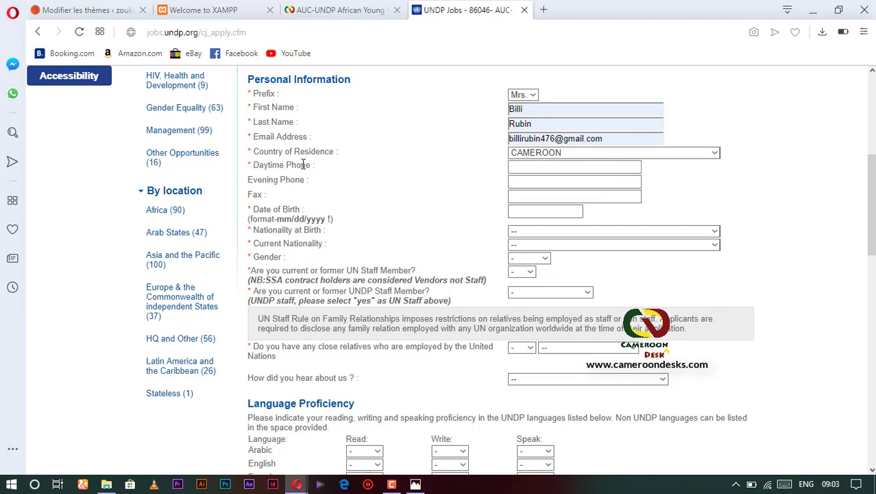
left_click(594, 168)
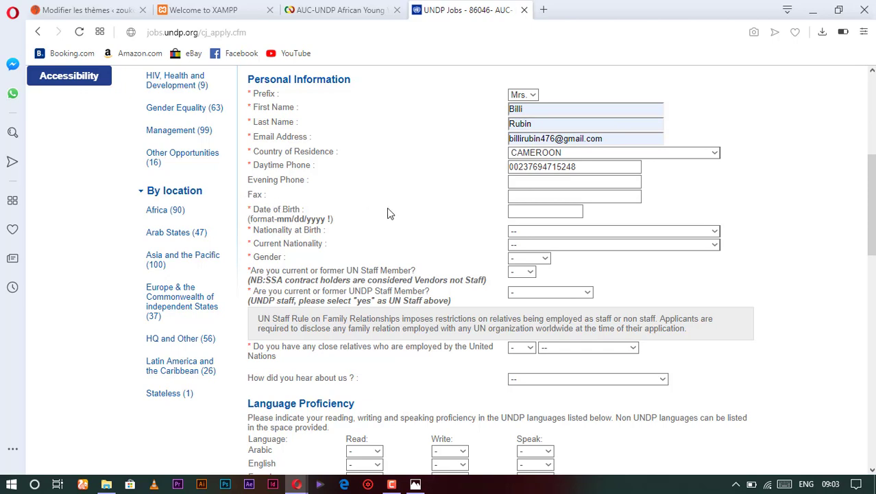
left_click(518, 211)
left_click(517, 211)
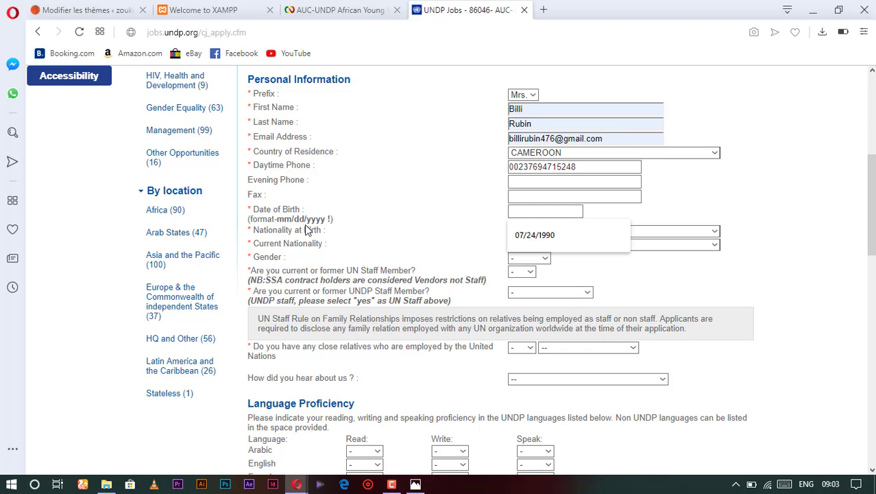
left_click(535, 235)
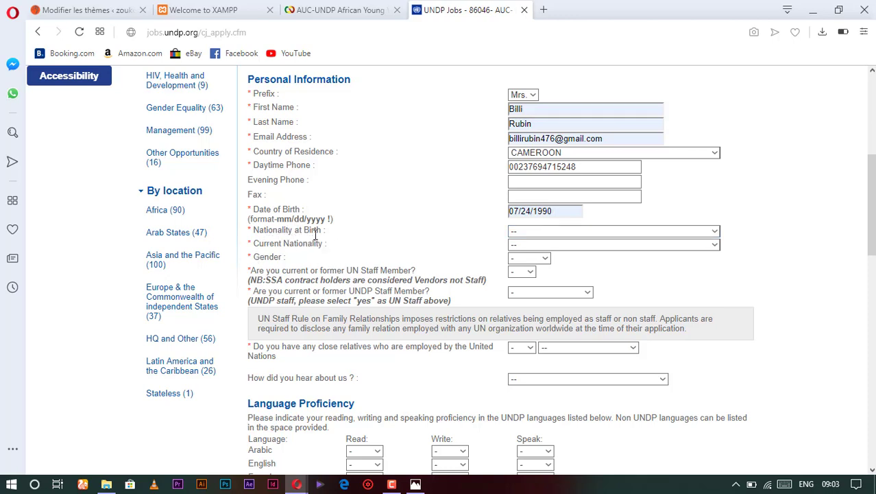
Set both Nationality at Birth and Current Nationality to CAMEROON.
left_click(591, 234)
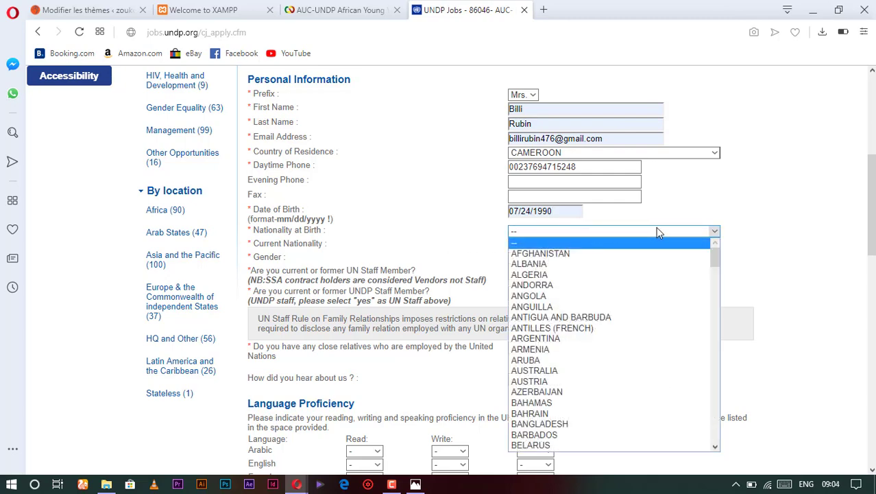
scroll(612, 347, "down", 5)
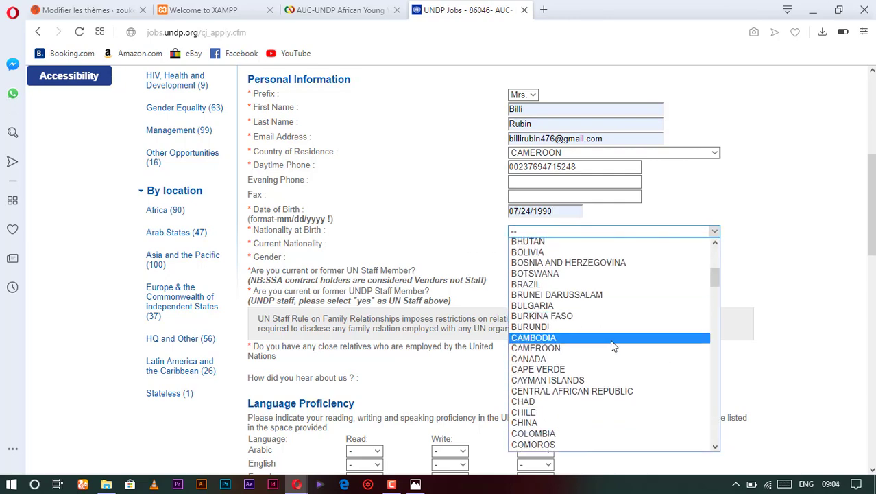
left_click(560, 349)
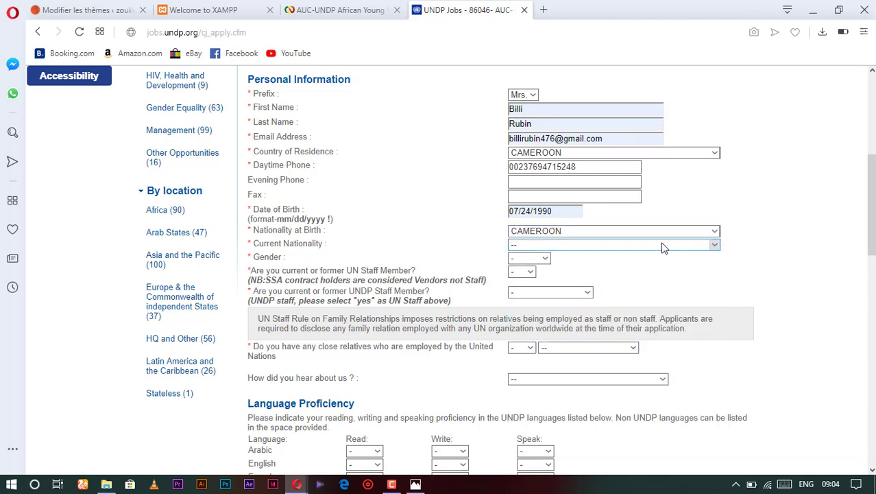
left_click(715, 245)
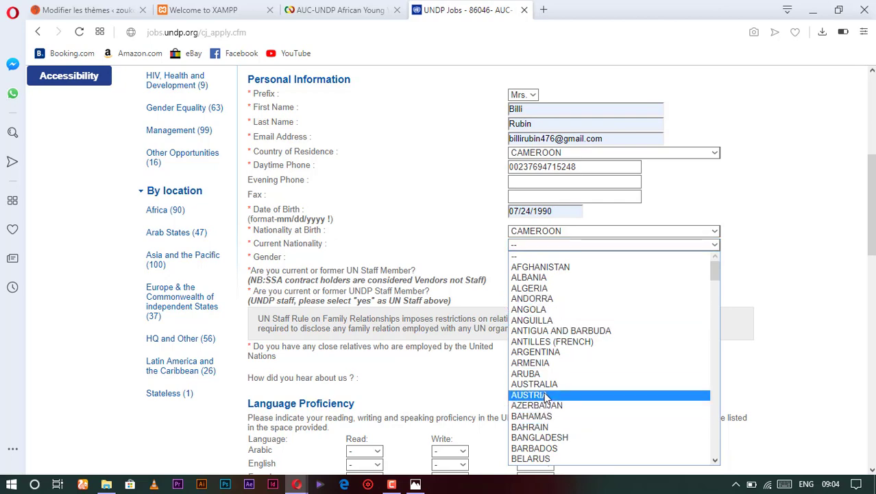
scroll(545, 384, "down", 4)
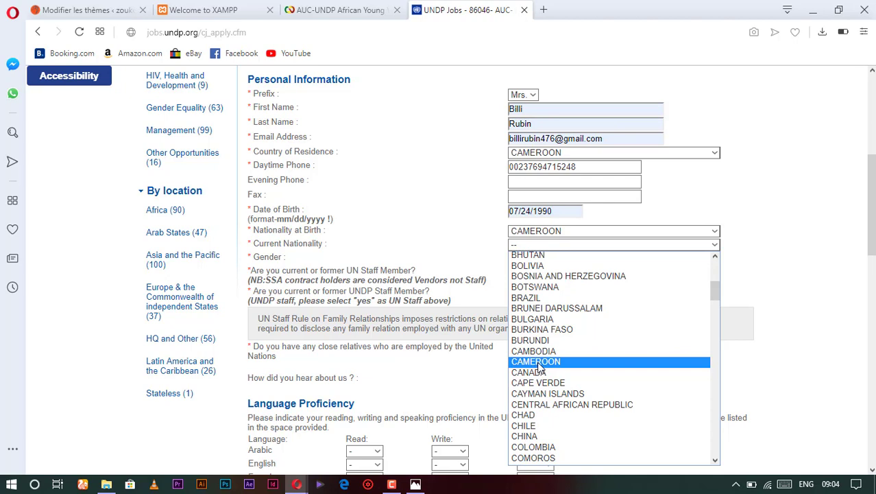
left_click(540, 366)
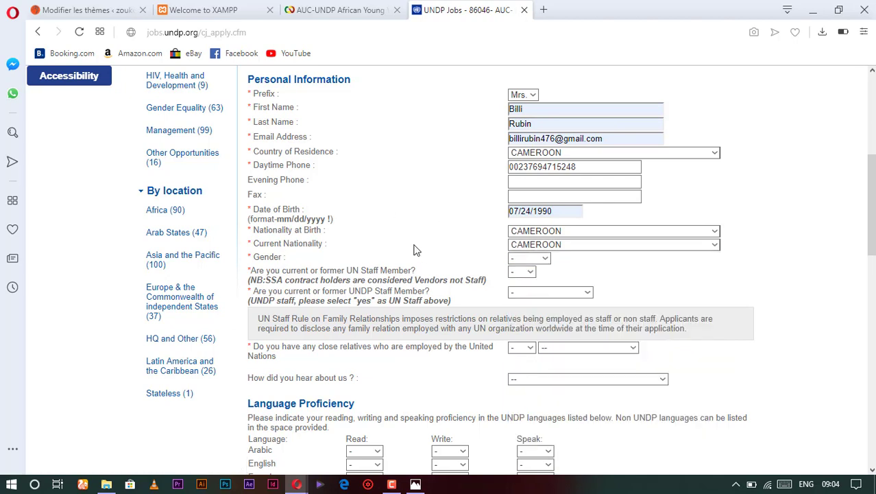
Set gender to Female and answer No to both the UN and UNDP staff questions.
left_click(537, 263)
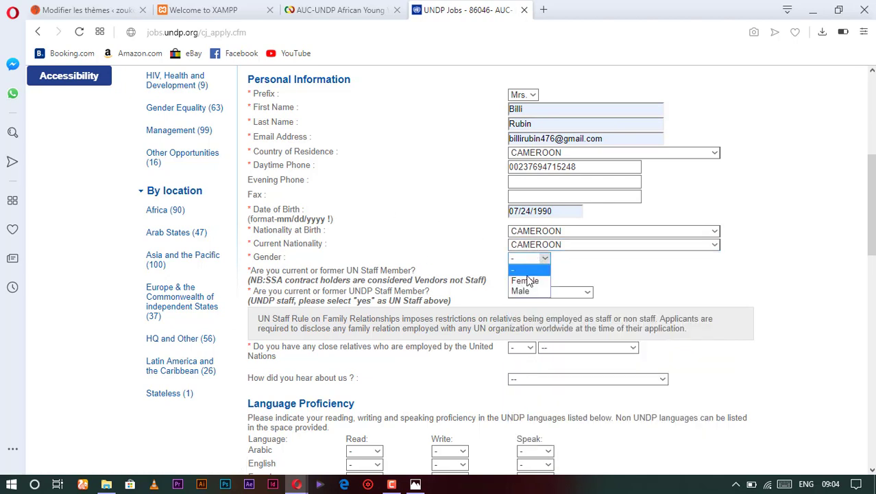
left_click(527, 281)
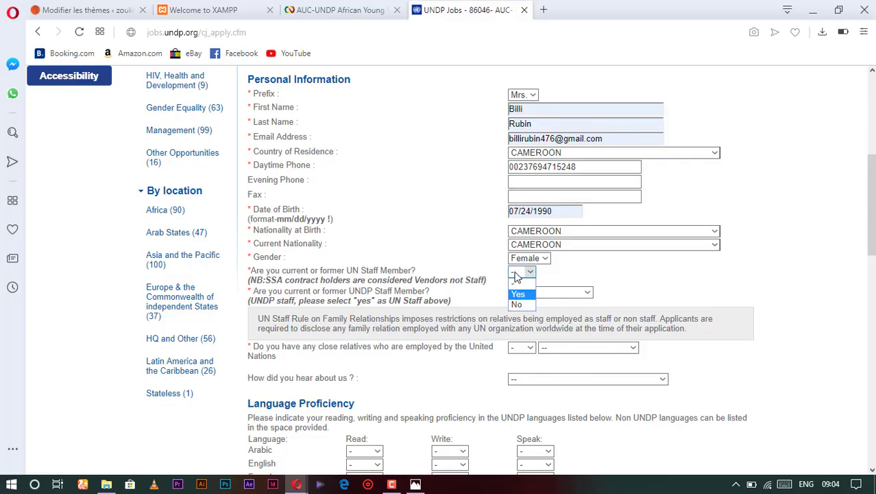
left_click(524, 305)
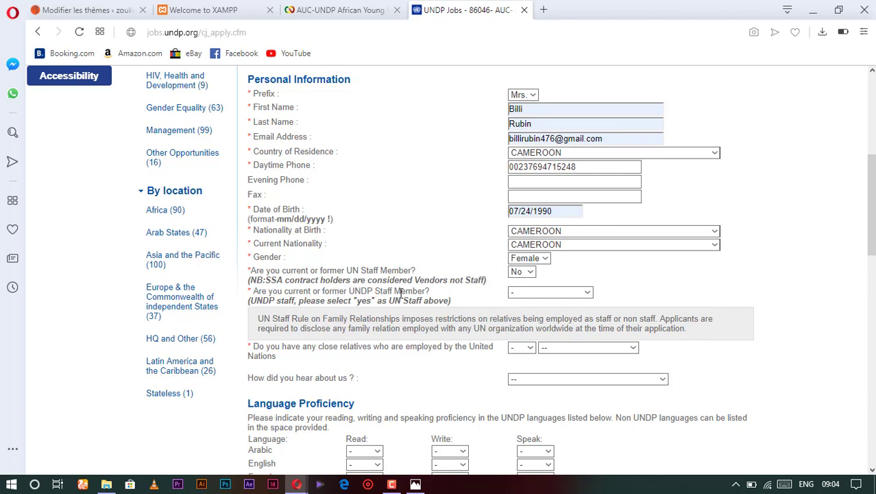
left_click(587, 294)
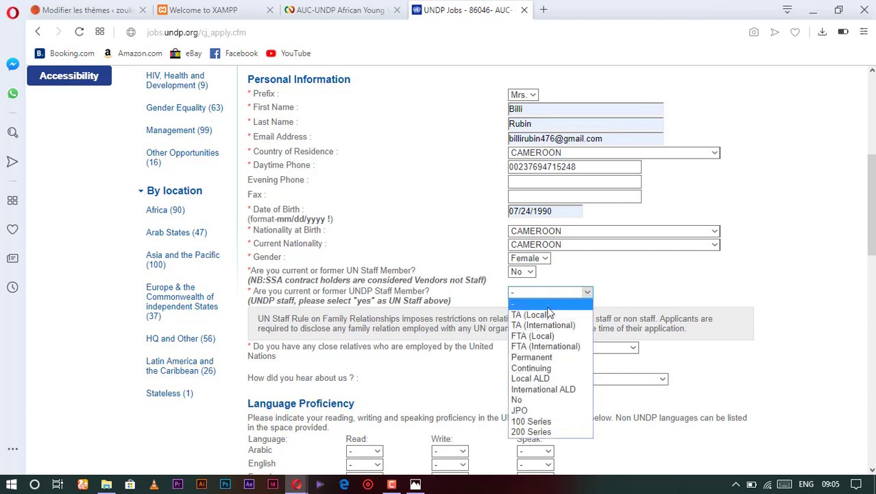
left_click(537, 402)
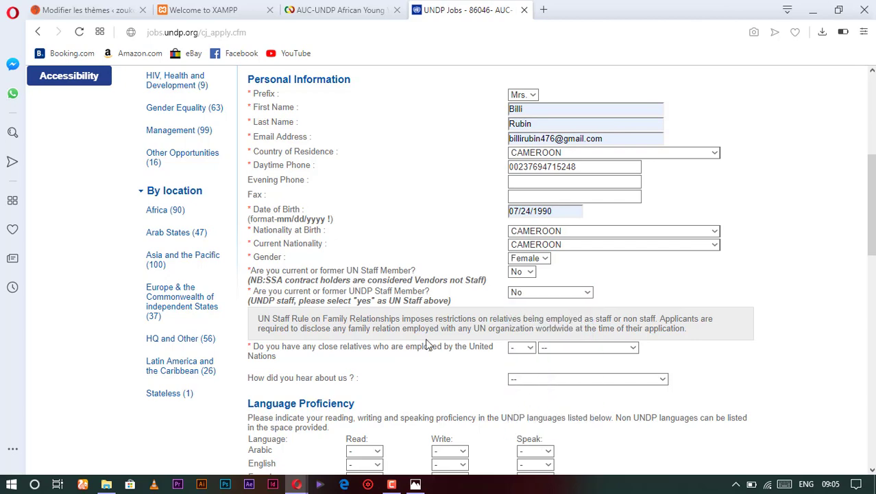
scroll(426, 344, "down", 1)
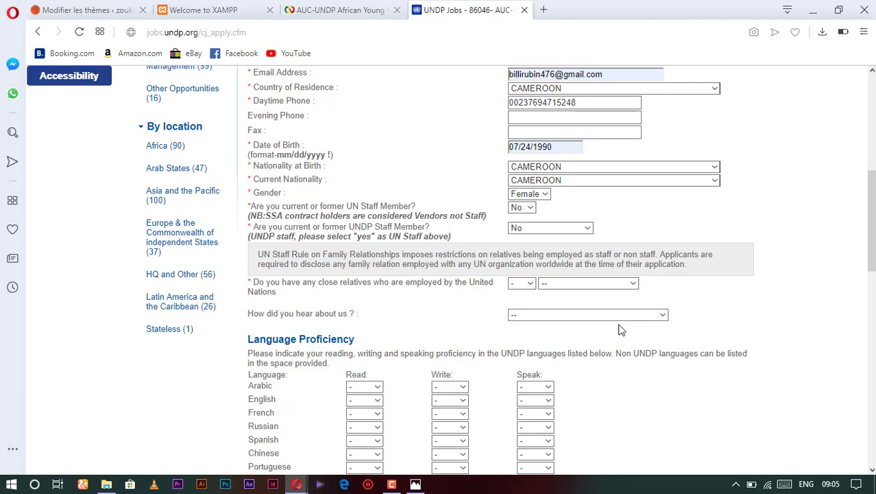
Answer No to having close relatives employed by the UN, correcting an initial Yes.
left_click(531, 285)
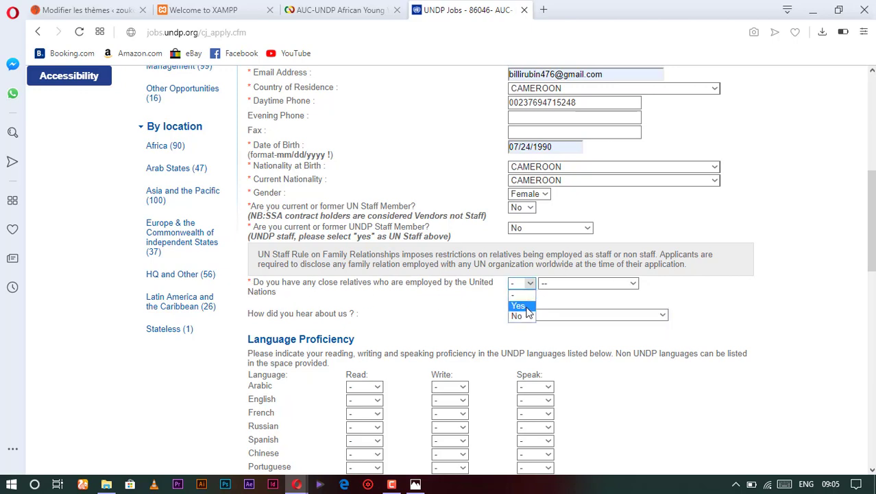
left_click(525, 307)
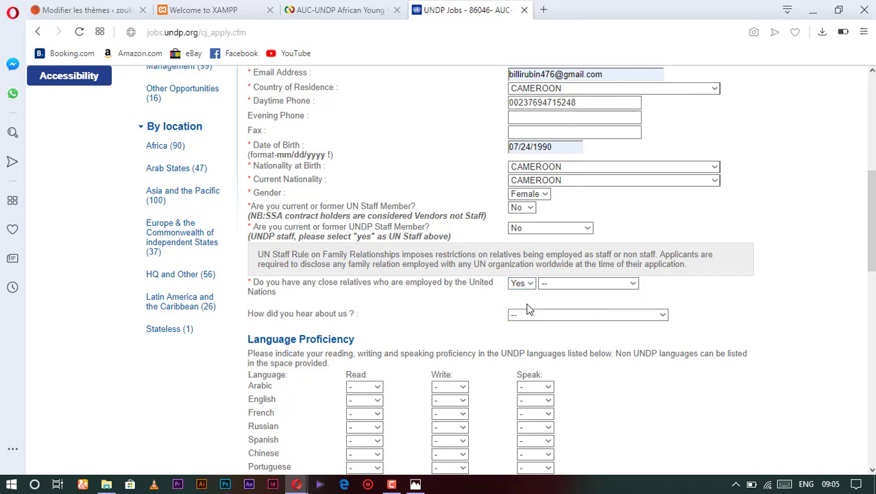
left_click(631, 283)
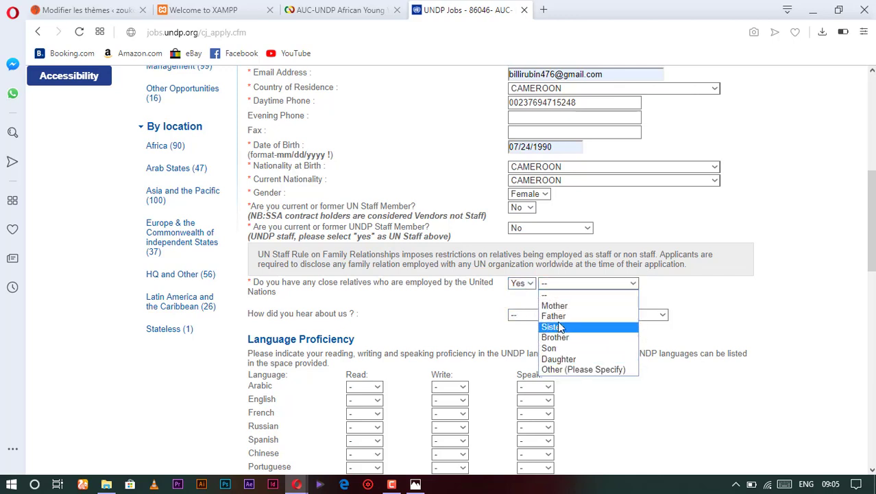
left_click(530, 284)
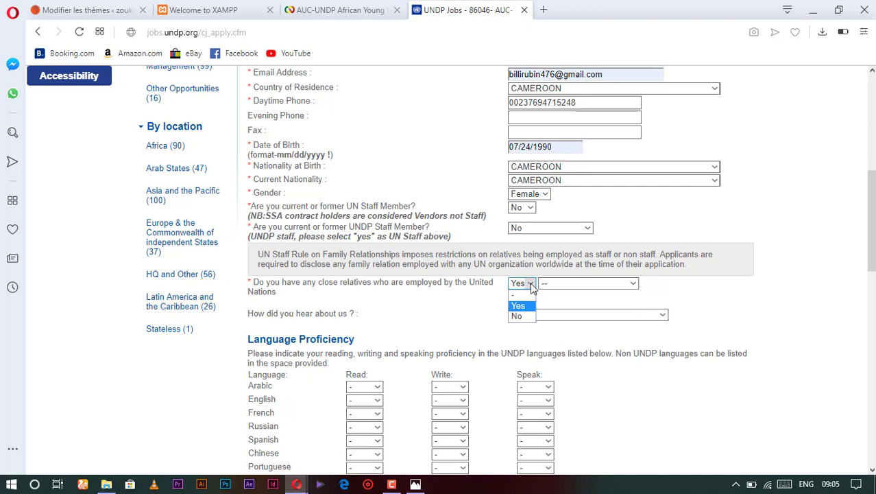
left_click(529, 317)
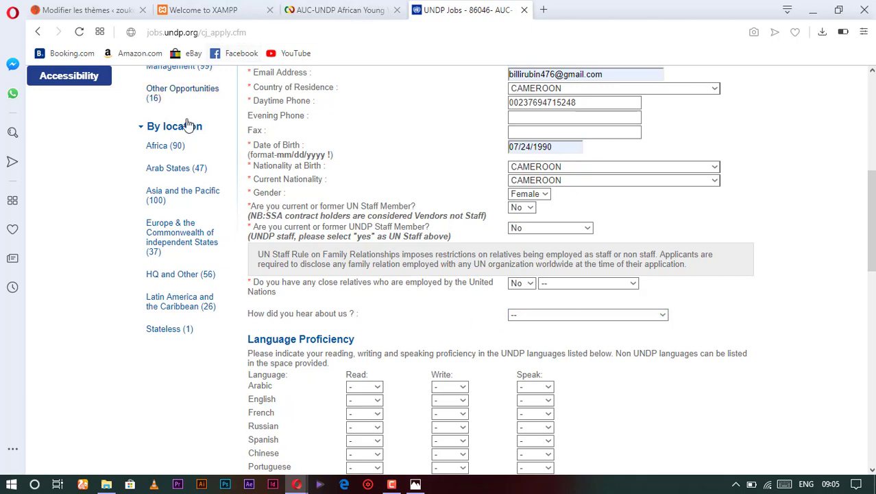
scroll(158, 177, "up", 3)
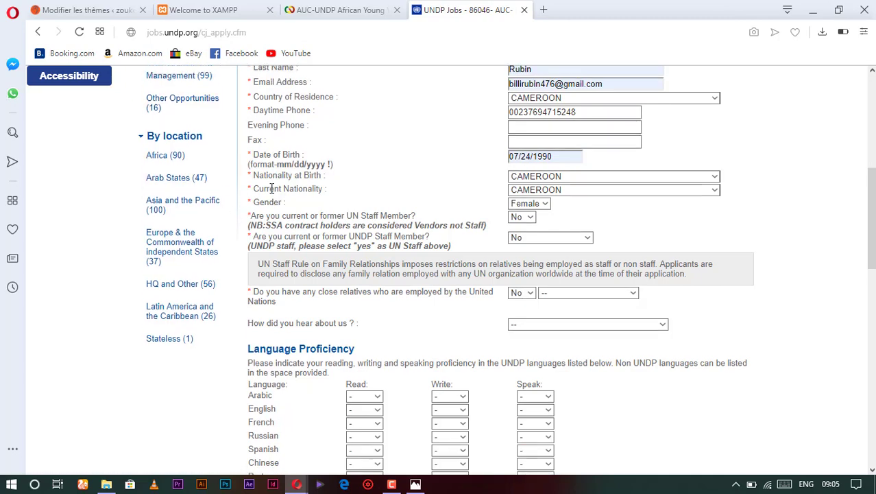
scroll(282, 96, "down", 3)
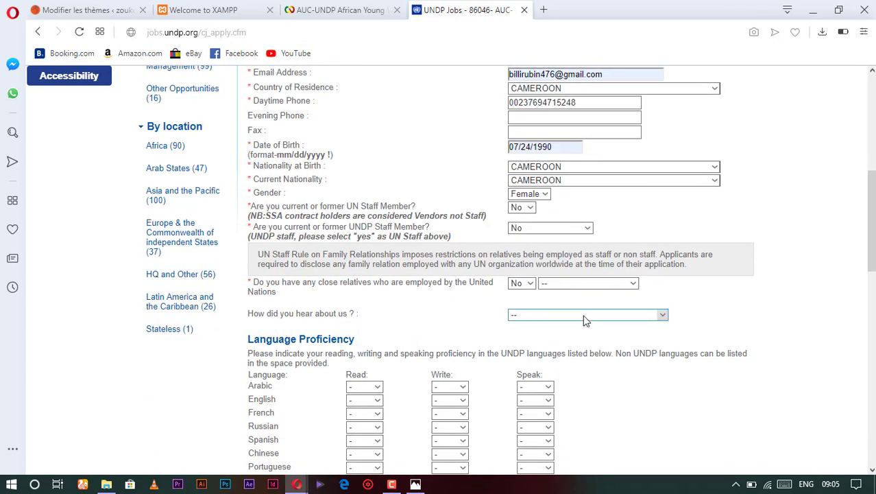
Choose Other for 'How did you hear about us?'.
left_click(663, 316)
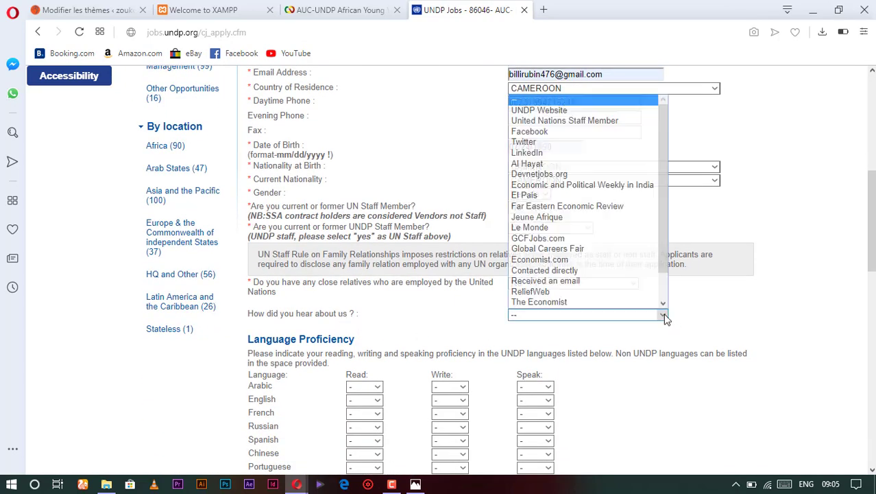
scroll(586, 283, "down", 1)
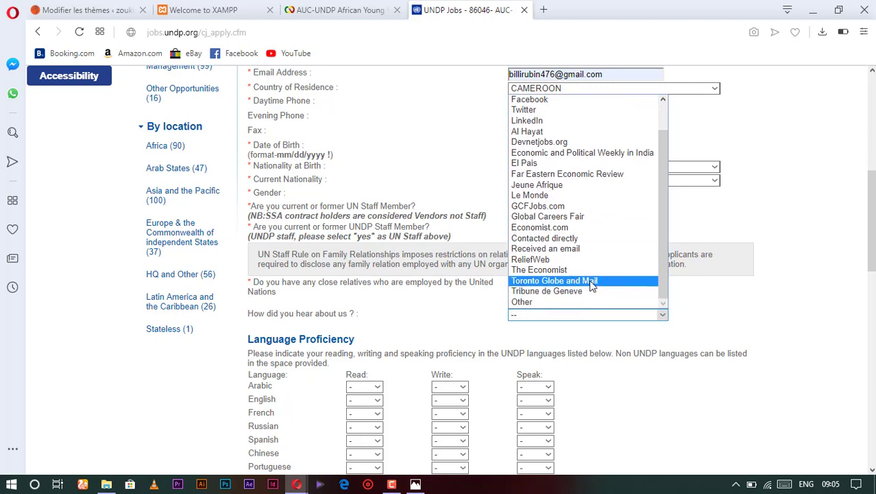
left_click(548, 303)
scroll(488, 346, "down", 1)
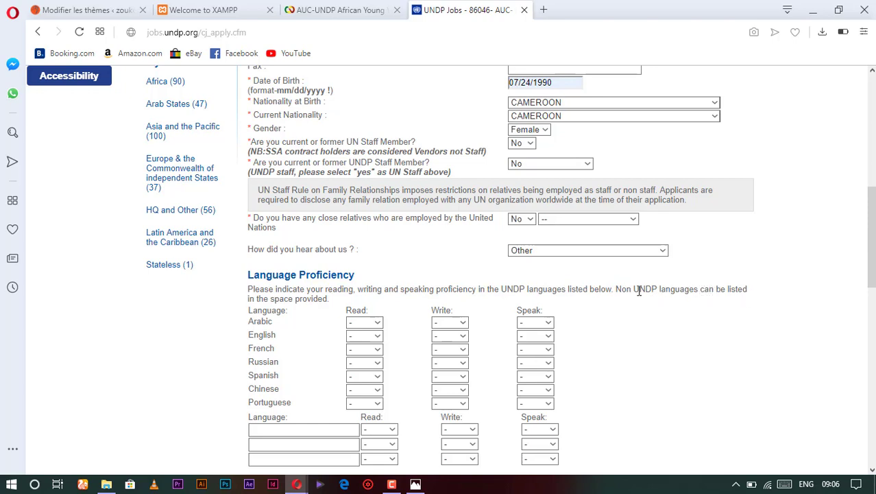
Rate English as fair reading, good writing and fluent speaking.
scroll(343, 312, "down", 2)
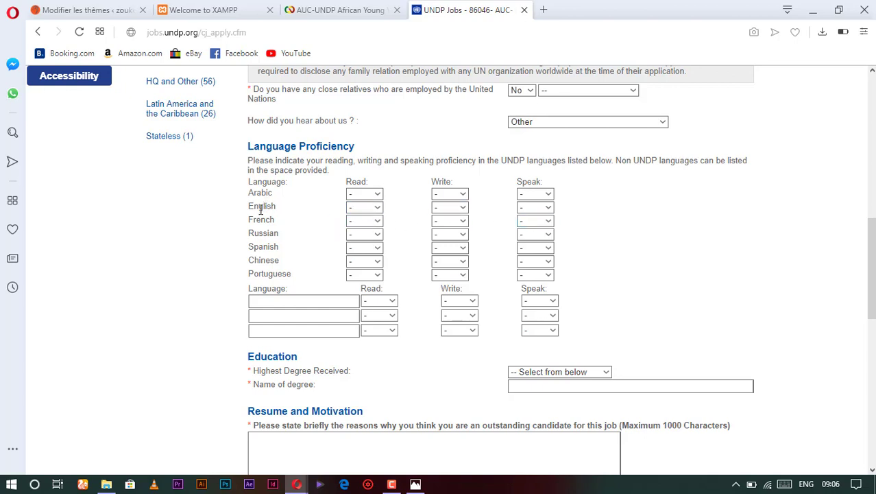
left_click(378, 206)
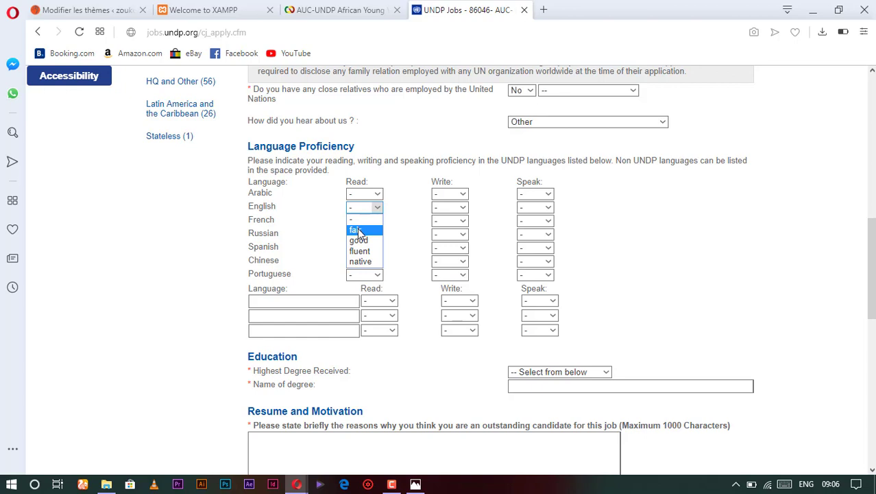
left_click(358, 231)
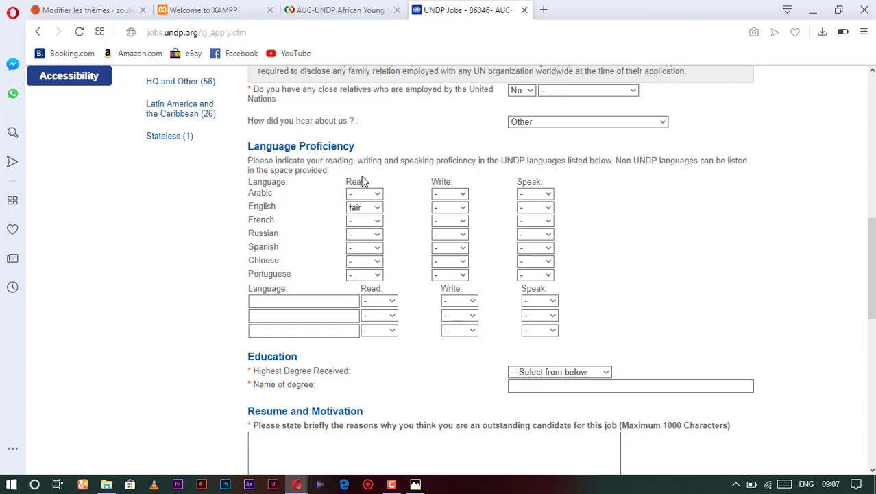
left_click(377, 208)
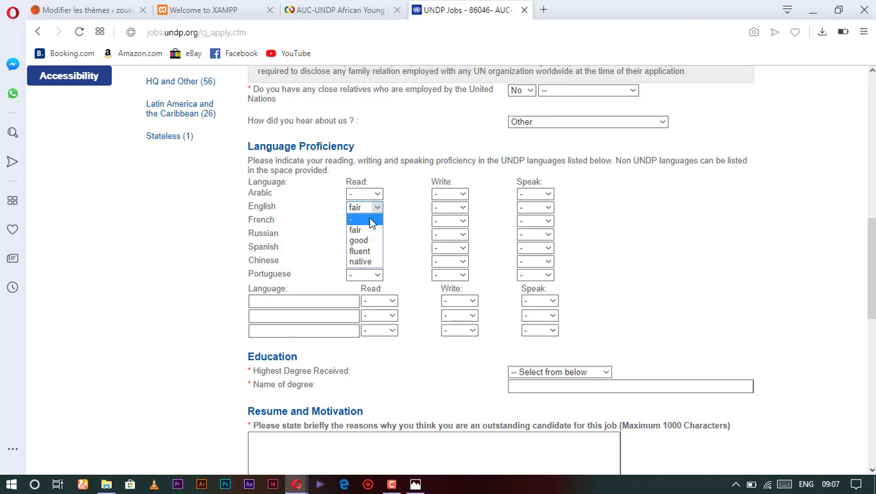
left_click(464, 208)
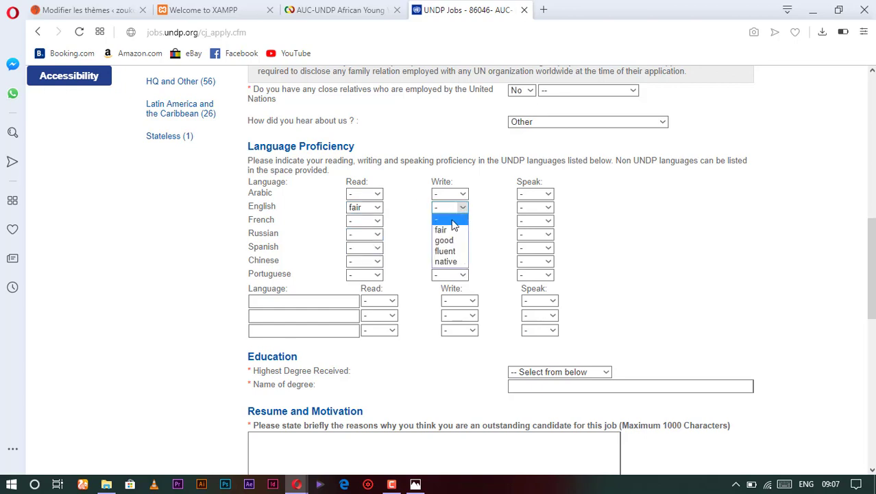
left_click(454, 244)
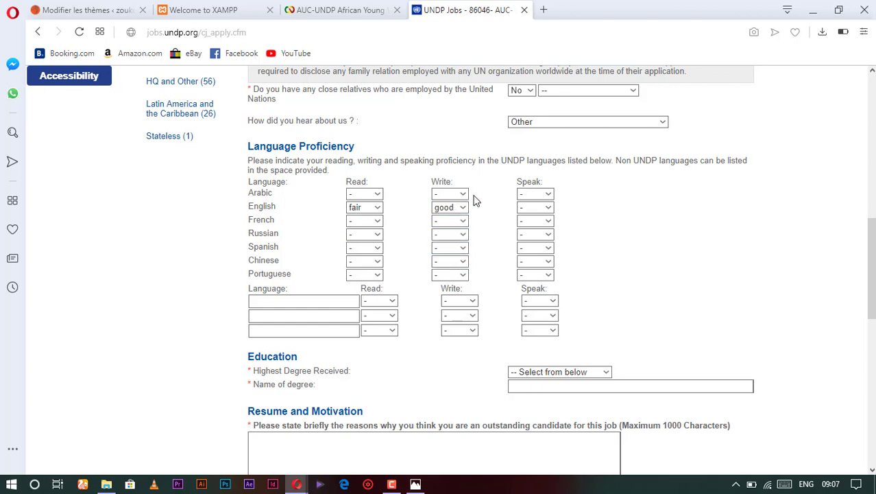
left_click(547, 207)
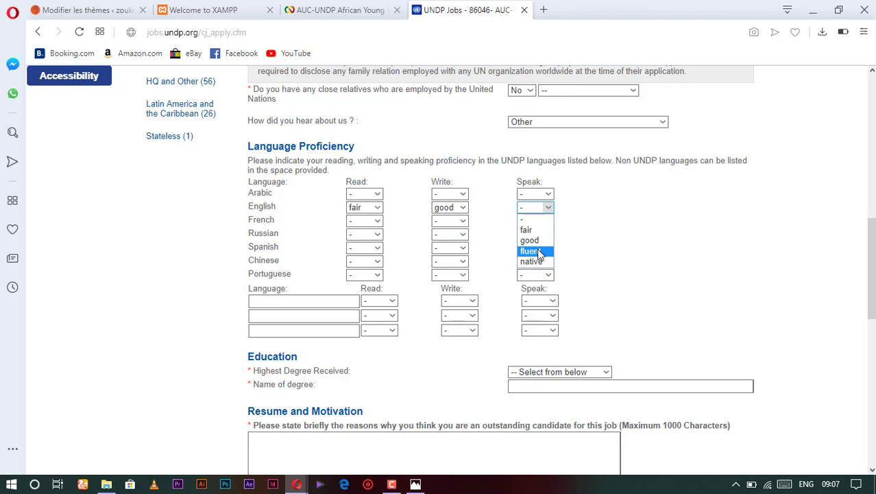
left_click(538, 252)
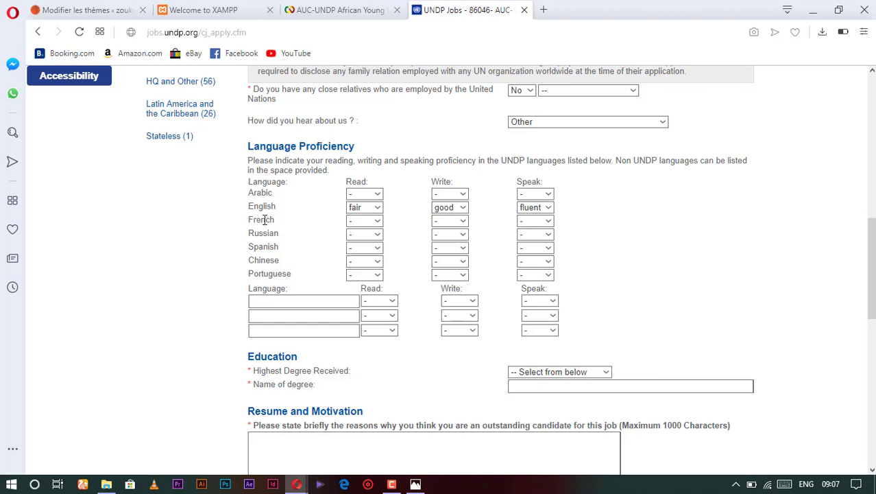
Rate French as native for reading, writing and speaking.
left_click(376, 222)
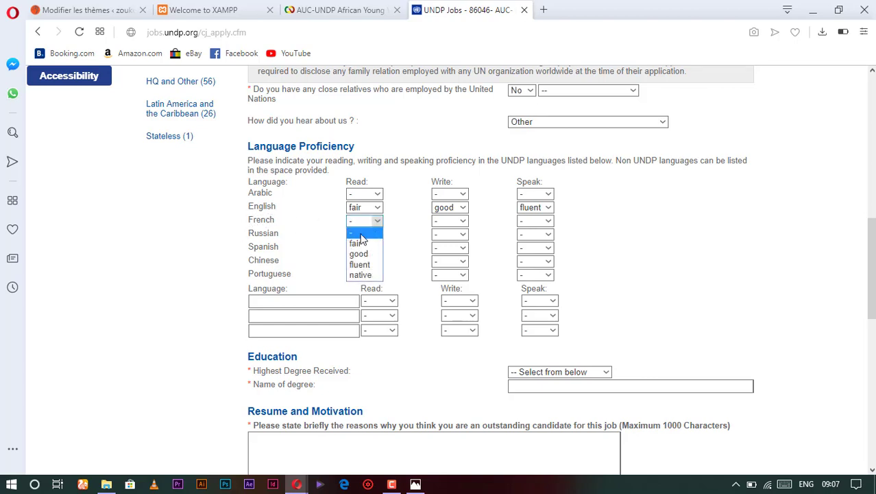
left_click(361, 275)
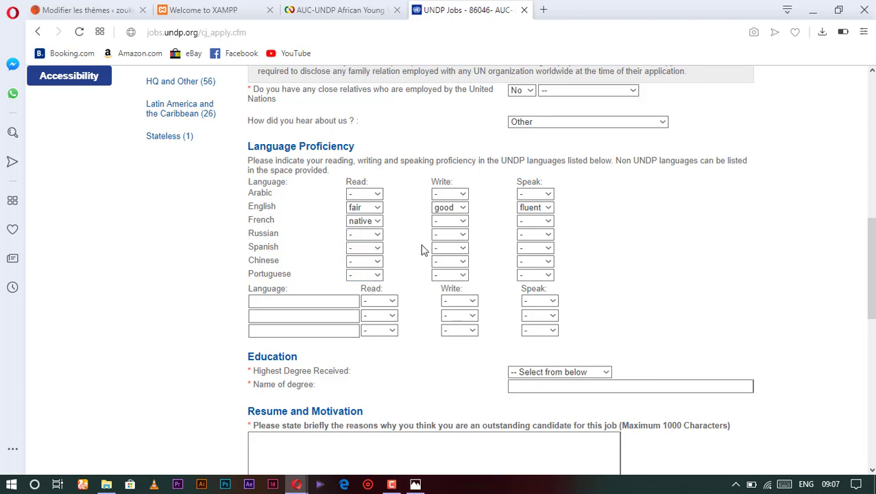
left_click(464, 222)
left_click(449, 275)
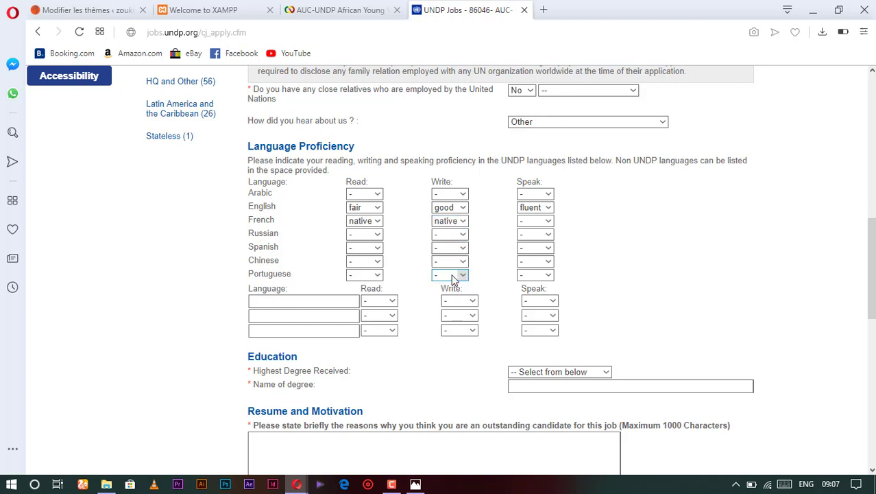
left_click(548, 223)
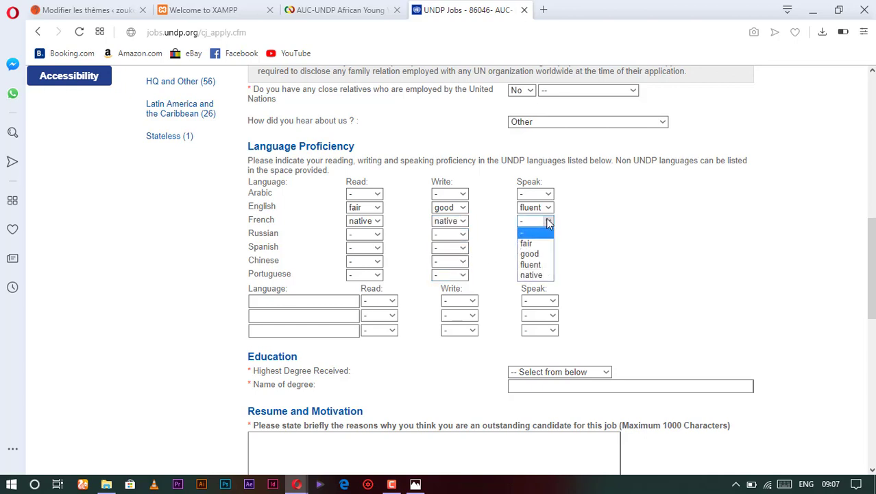
left_click(530, 275)
scroll(350, 245, "down", 1)
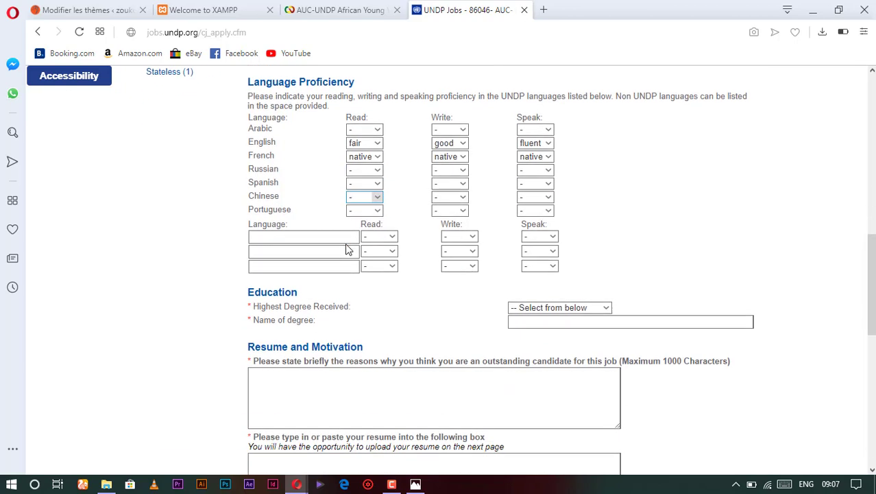
Start an additional language row but leave its reading level unset.
left_click(262, 239)
left_click(394, 237)
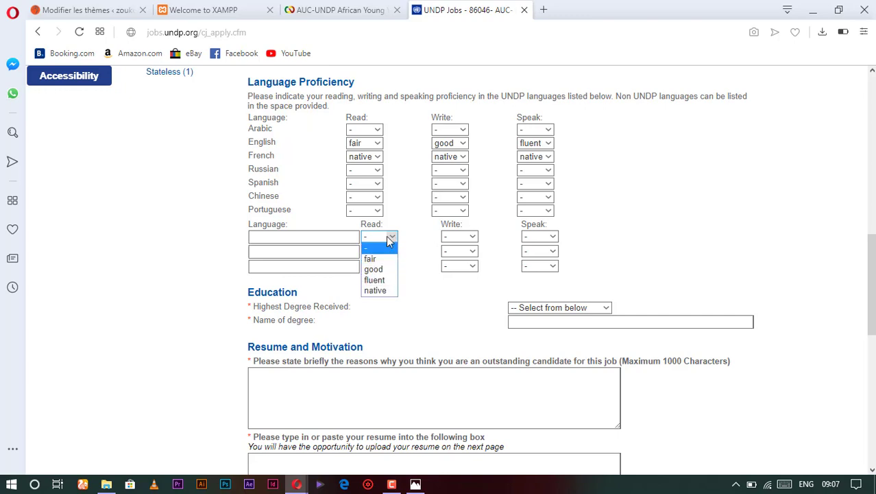
left_click(394, 238)
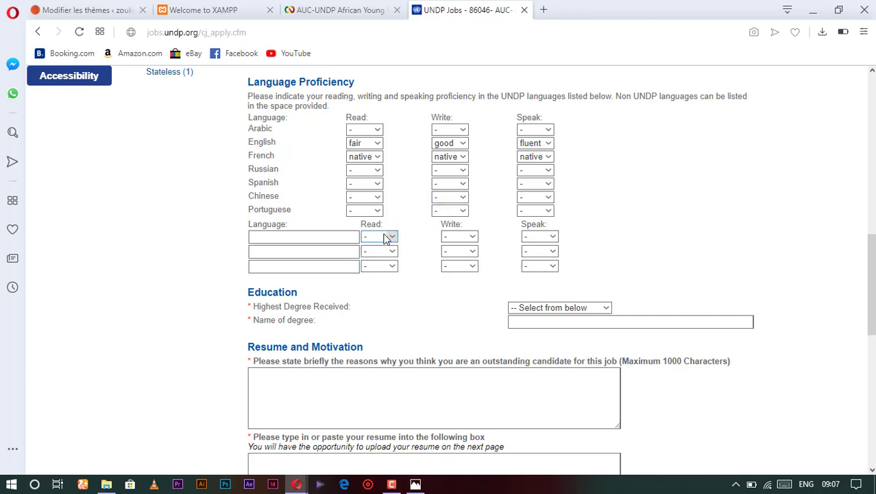
scroll(385, 237, "down", 1)
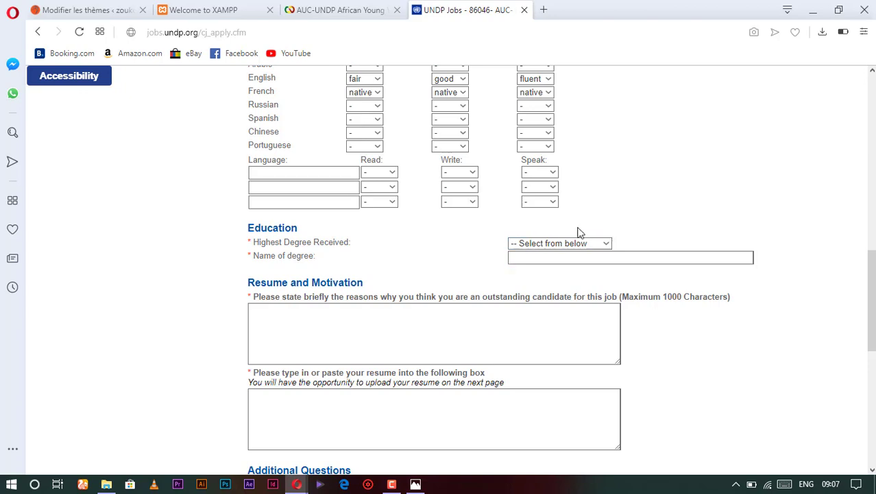
Choose 'Bachelors or equivalent' as highest degree and name it 'Bachelor in social sciences'.
left_click(606, 245)
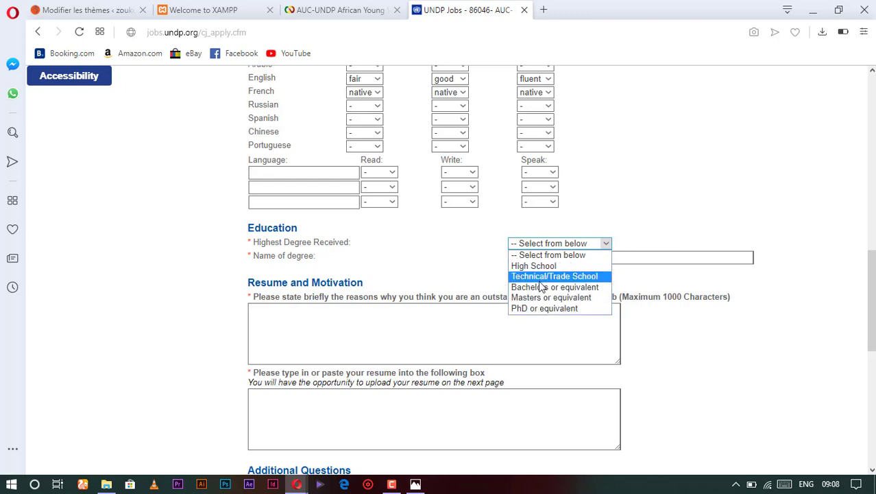
left_click(555, 286)
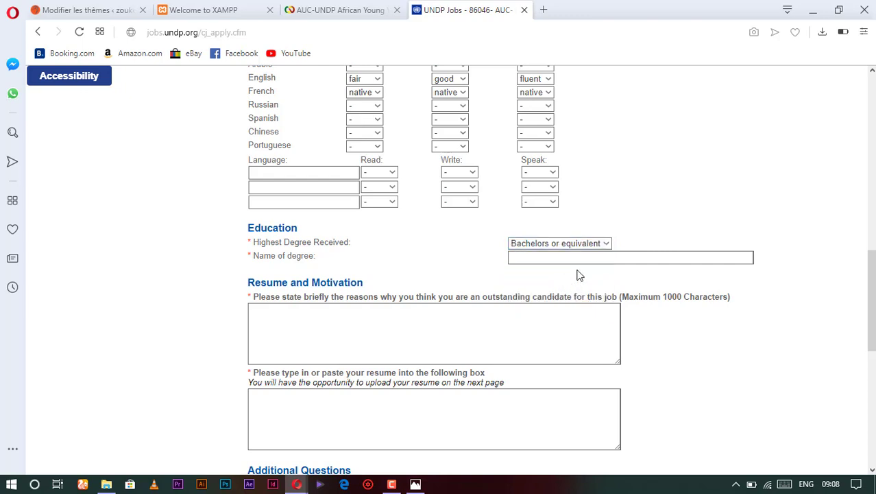
left_click(581, 262)
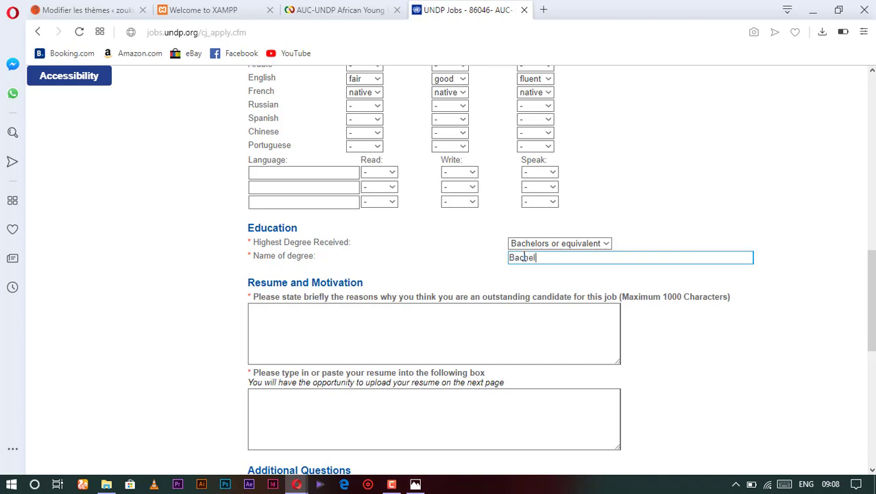
type("r")
type("in social science")
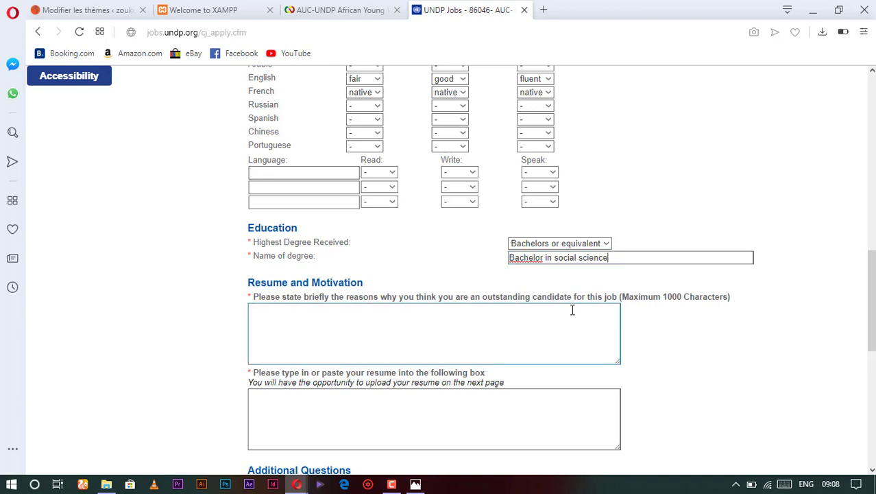
type("s")
scroll(332, 313, "down", 1)
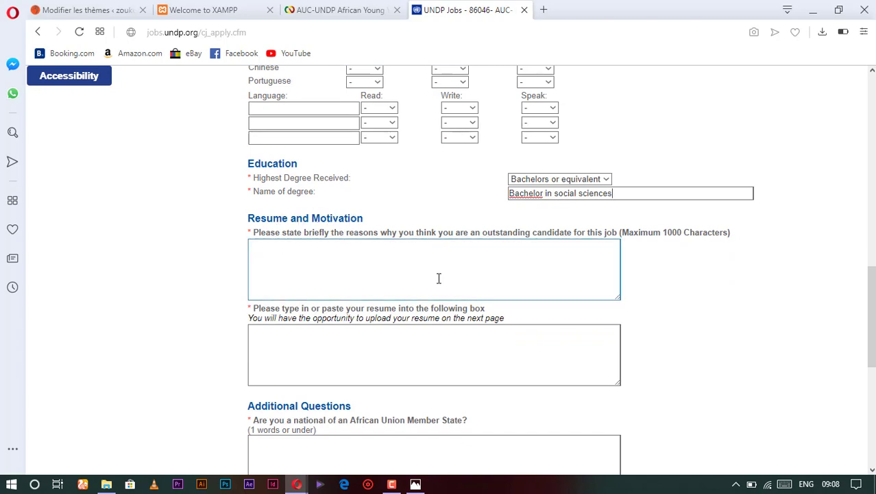
Enter 'My leading hability' in the resume box and answer 'yes' to African Union nationality.
left_click(332, 256)
scroll(343, 329, "down", 2)
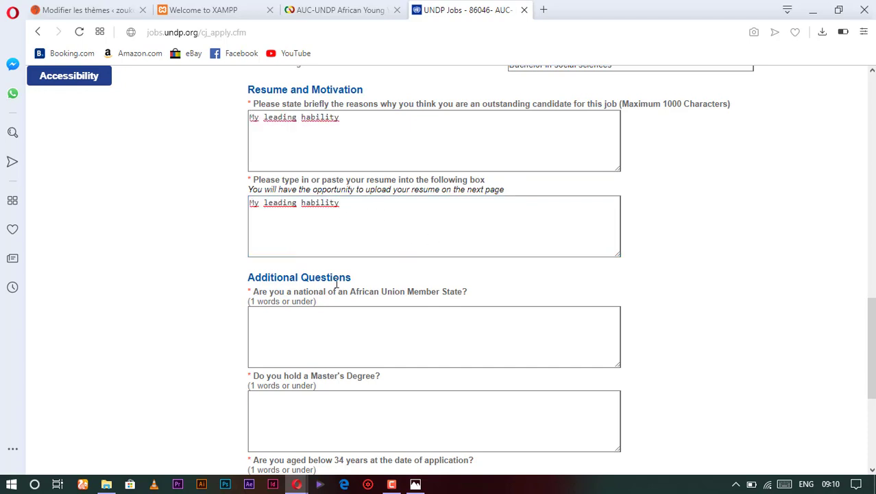
scroll(336, 283, "down", 1)
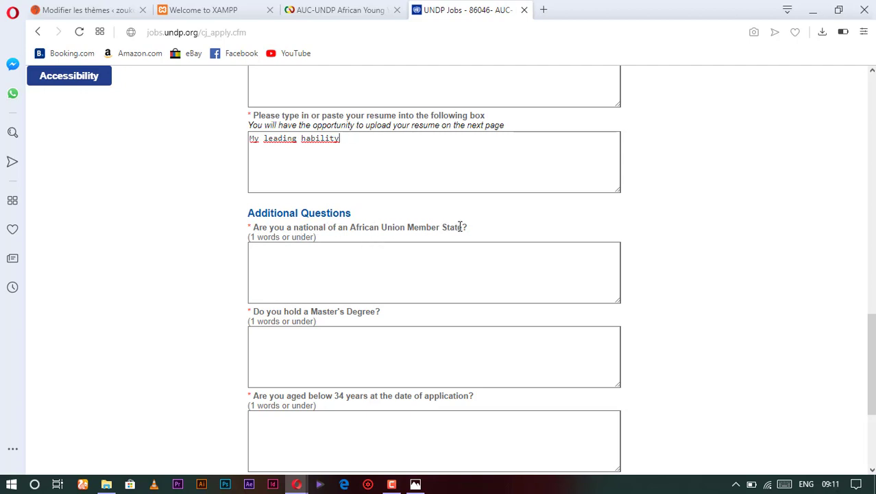
left_click(301, 257)
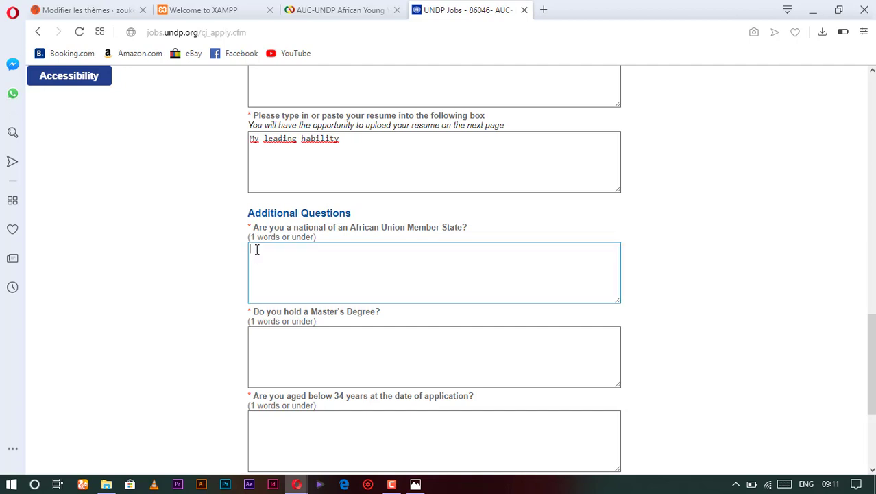
Replace the Master's Degree answer with 'no' and answer 'yes' to being aged below 34.
left_click(256, 337)
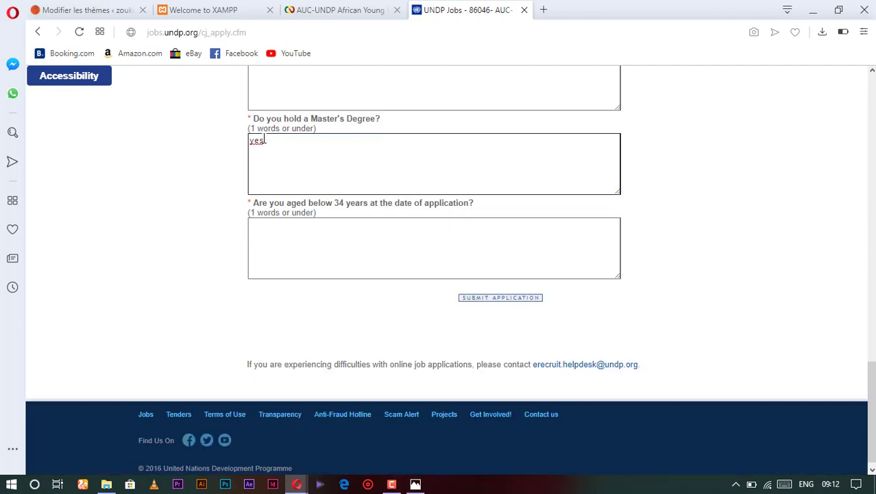
left_click_drag(264, 139, 217, 139)
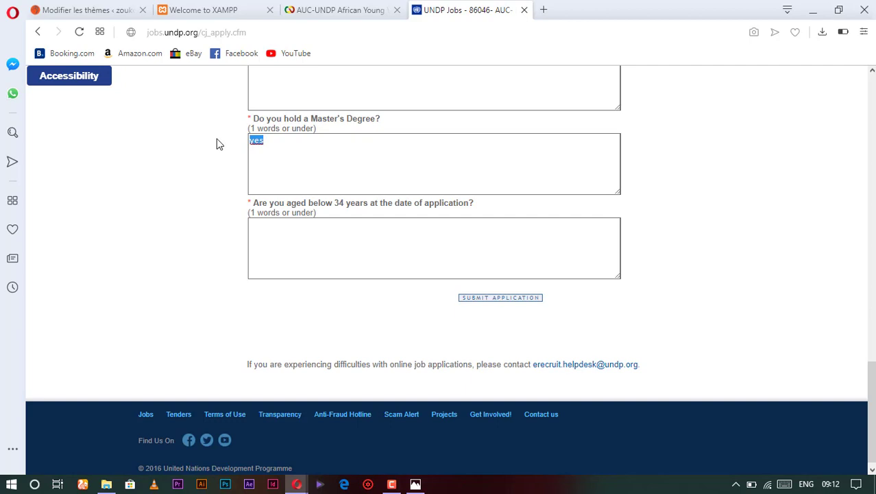
type("no")
left_click(261, 232)
left_click(486, 213)
left_click(392, 254)
scroll(321, 185, "up", 8)
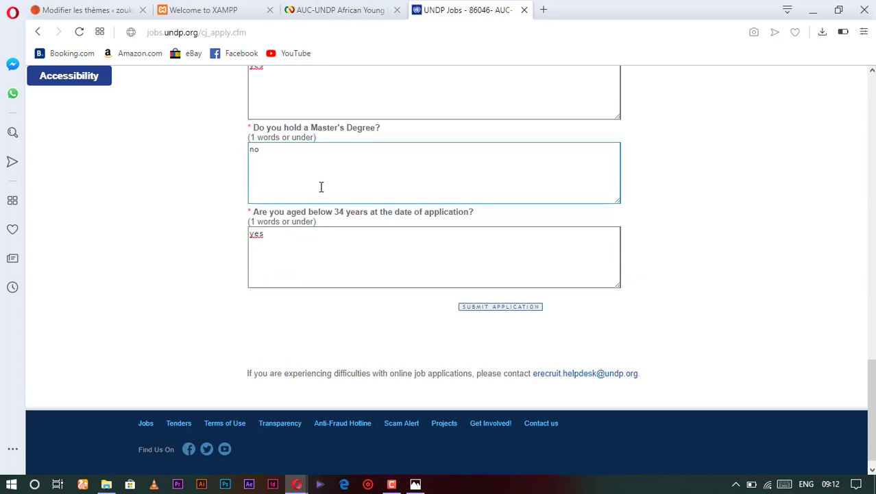
scroll(328, 182, "up", 10)
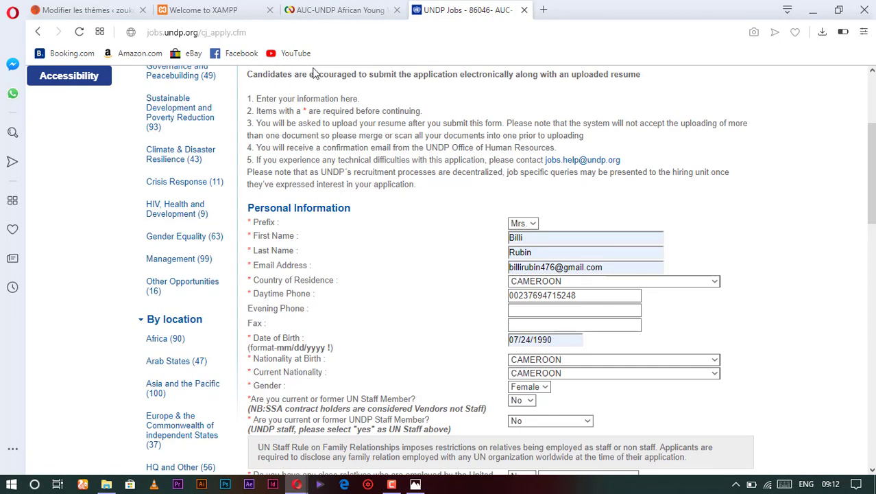
scroll(411, 240, "down", 7)
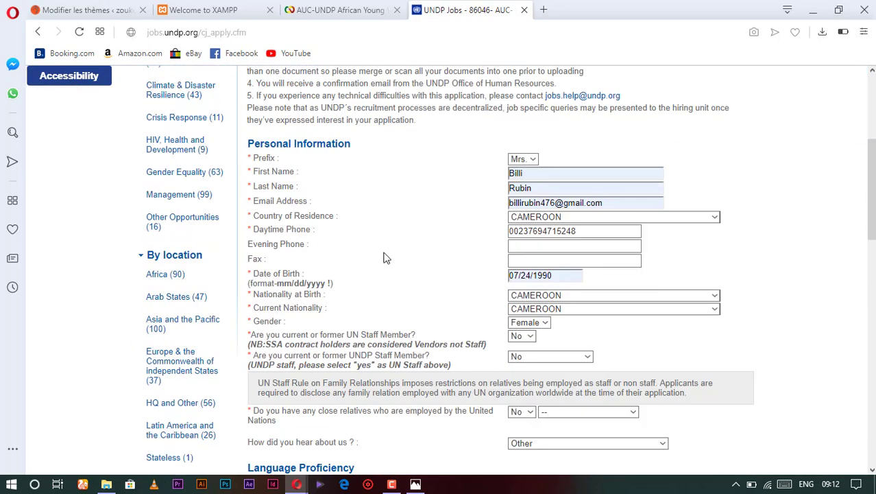
scroll(430, 222, "down", 10)
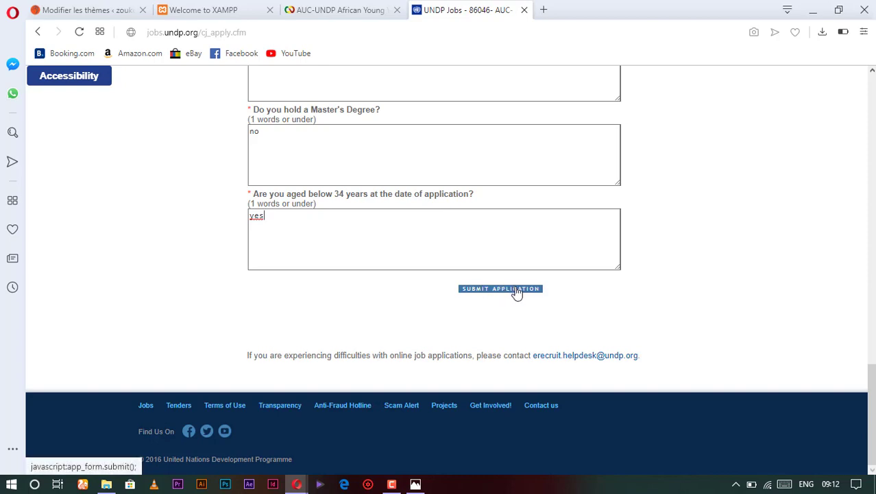
Submit the application and scroll back through the completed form to review it.
left_click(519, 290)
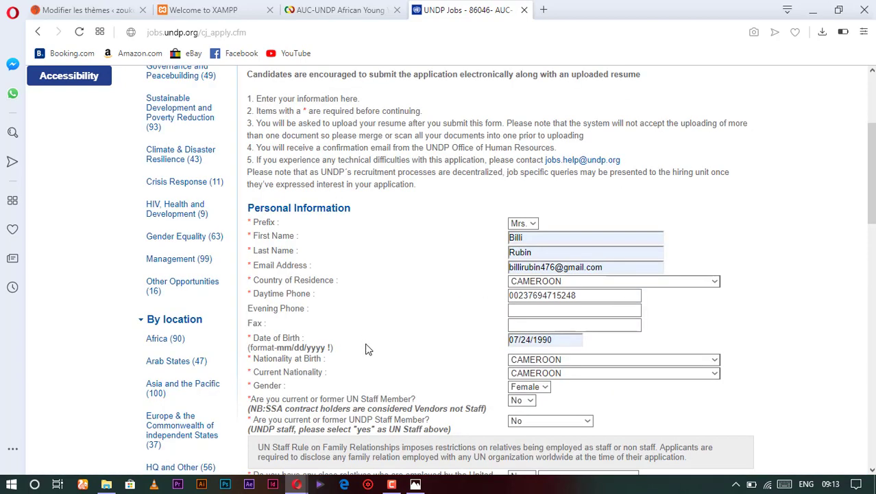
scroll(366, 337, "down", 5)
scroll(365, 338, "down", 10)
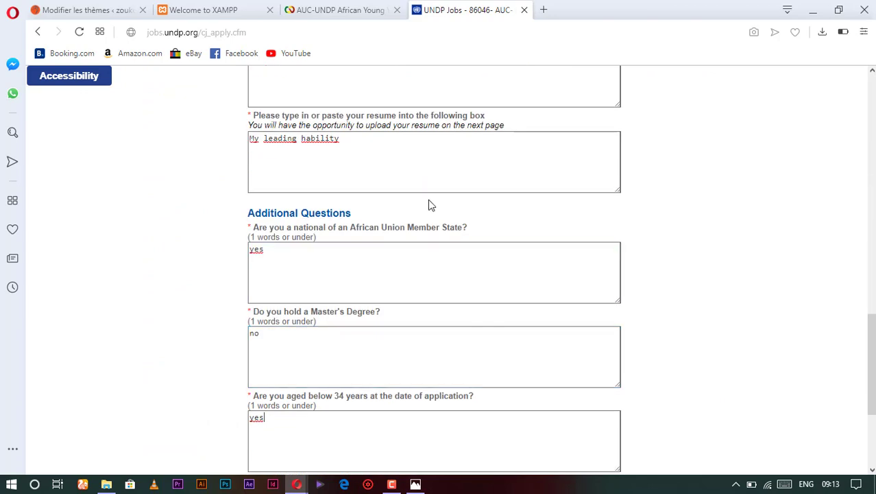
left_click(446, 219)
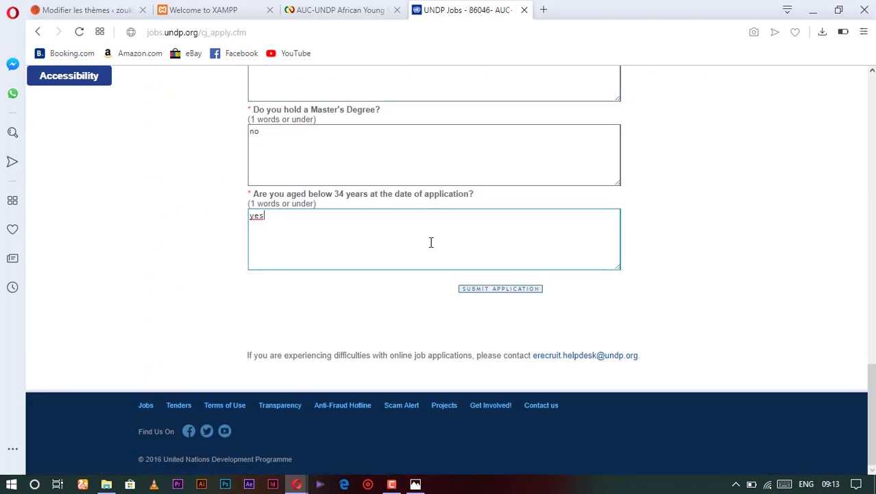
scroll(432, 242, "up", 1)
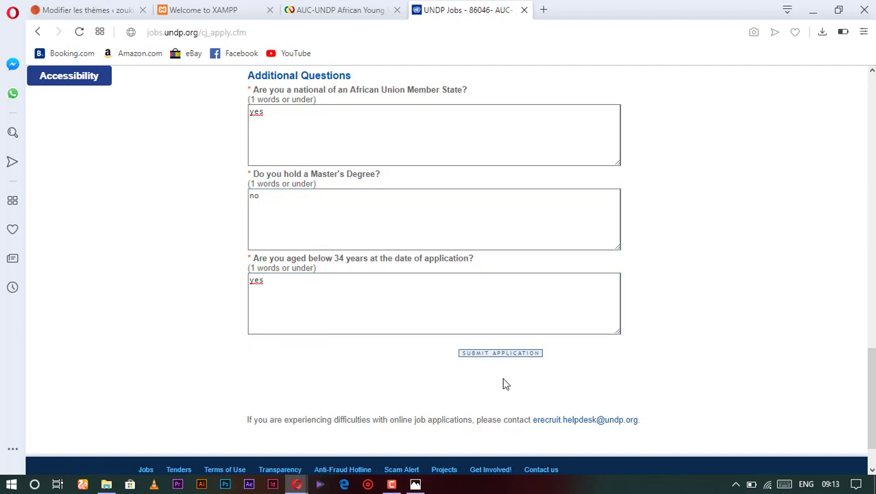
scroll(462, 258, "up", 4)
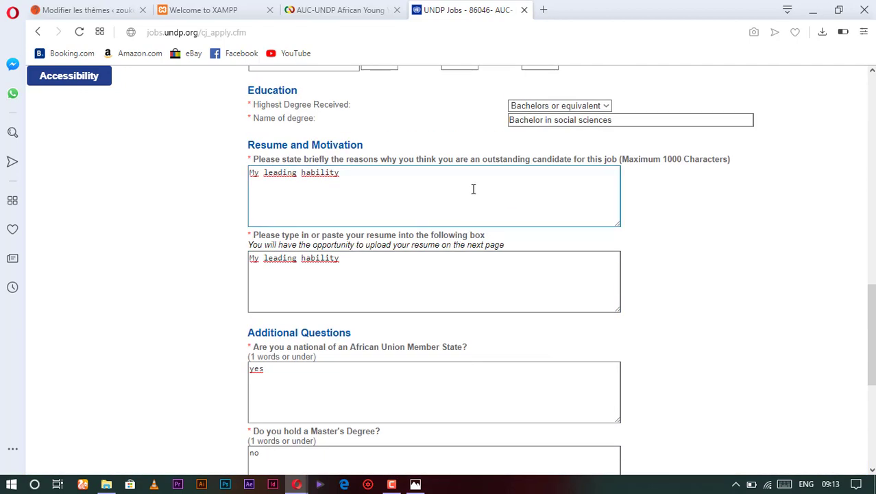
scroll(473, 189, "up", 4)
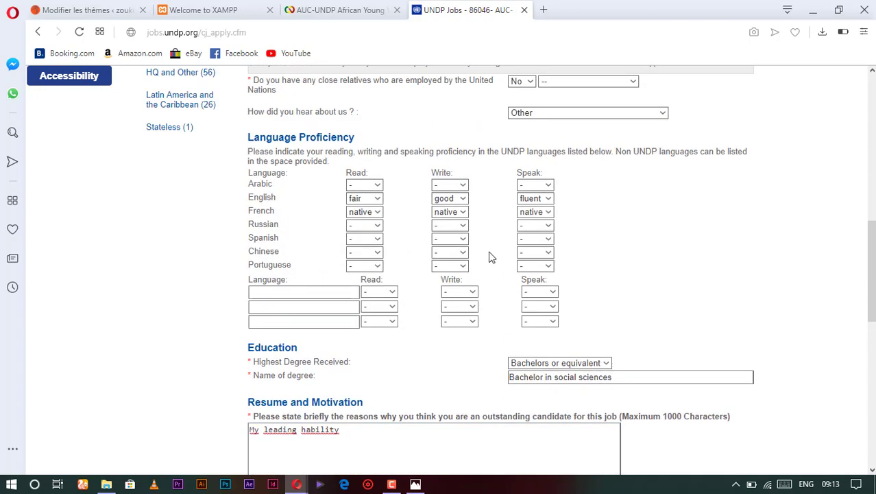
scroll(489, 254, "down", 2)
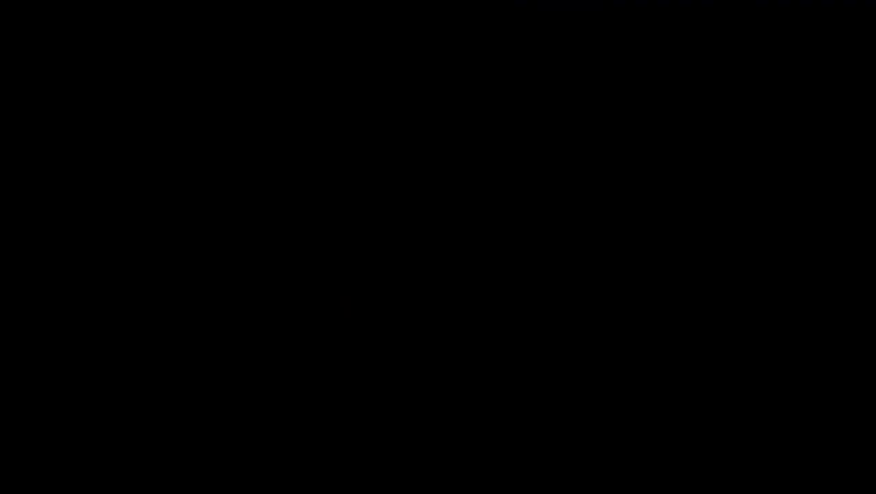